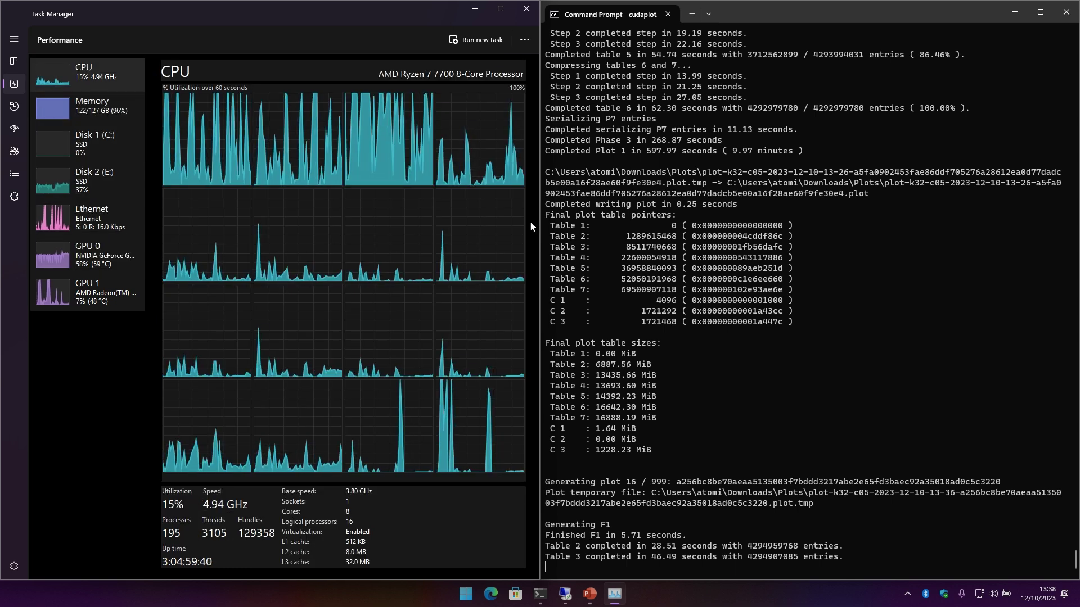
Examine the plotting machine's performance graphs for both GPUs, the memory and the CPU.
left_click(88, 287)
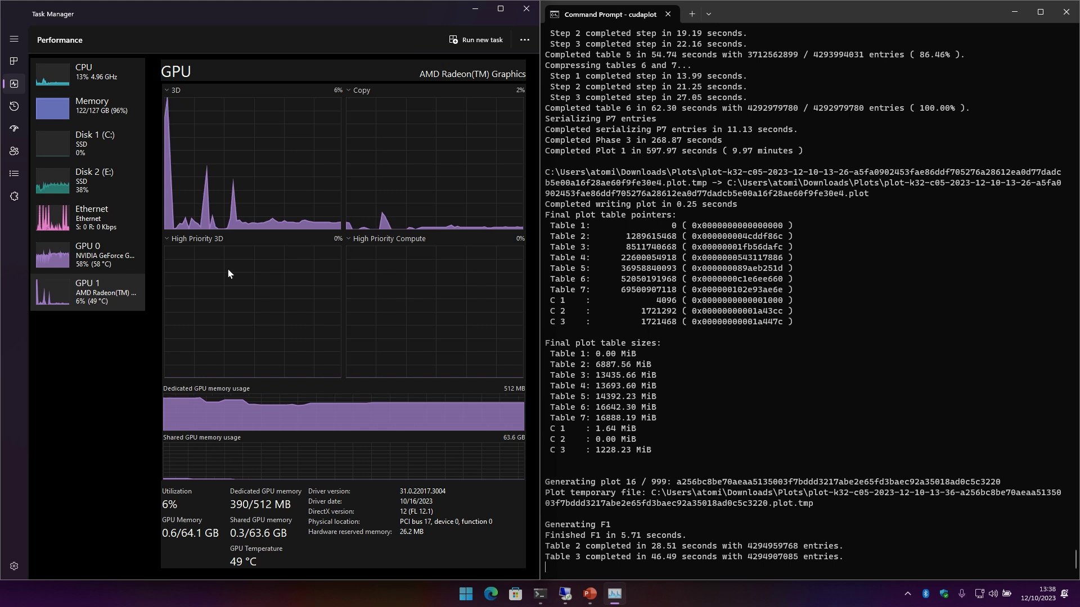
left_click(90, 256)
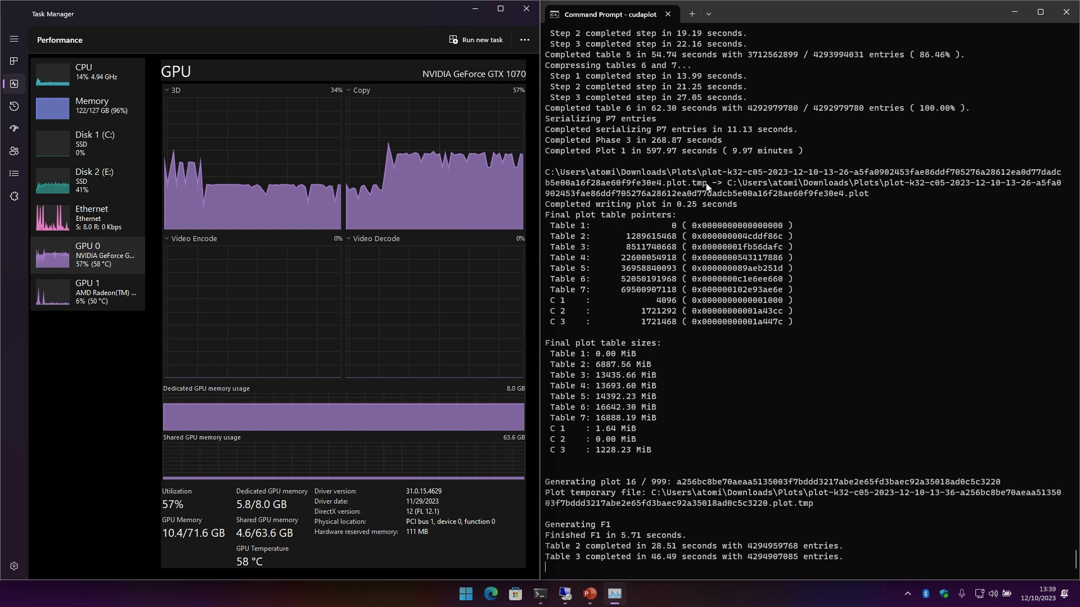
left_click(91, 106)
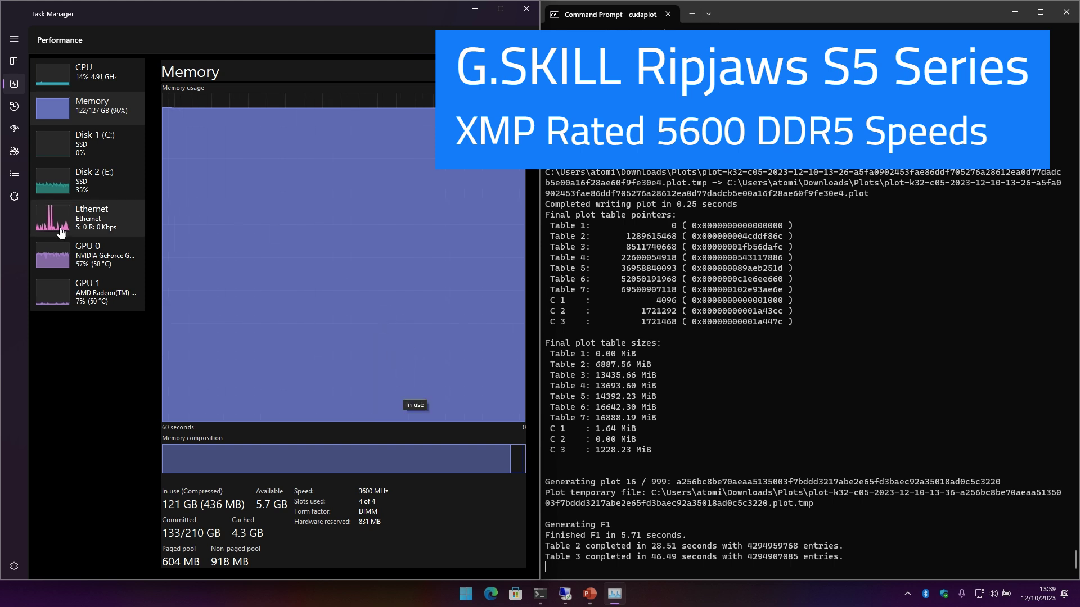
left_click(95, 79)
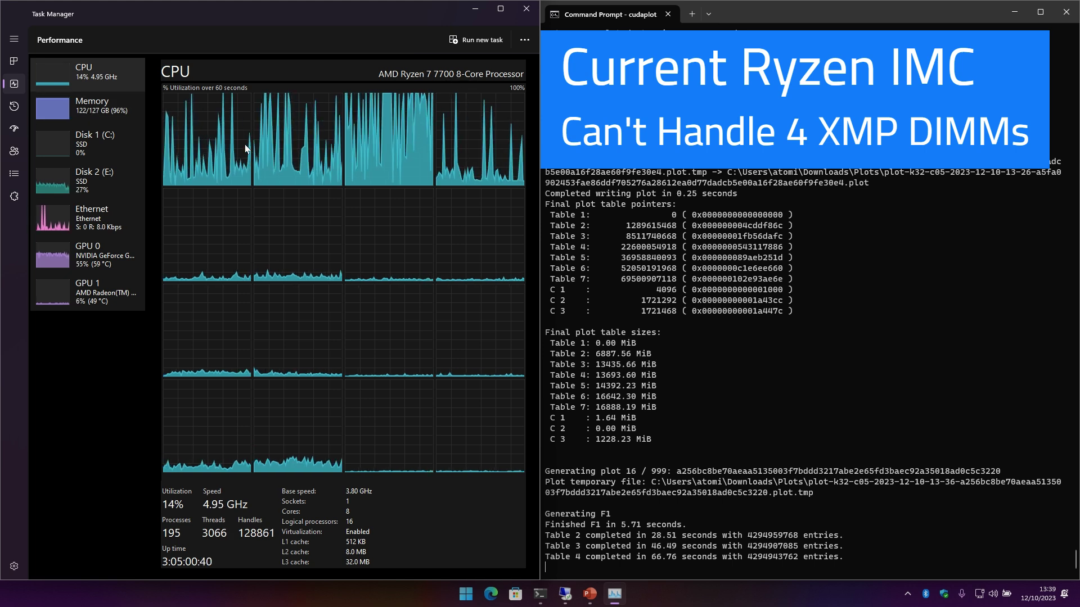
left_click(94, 106)
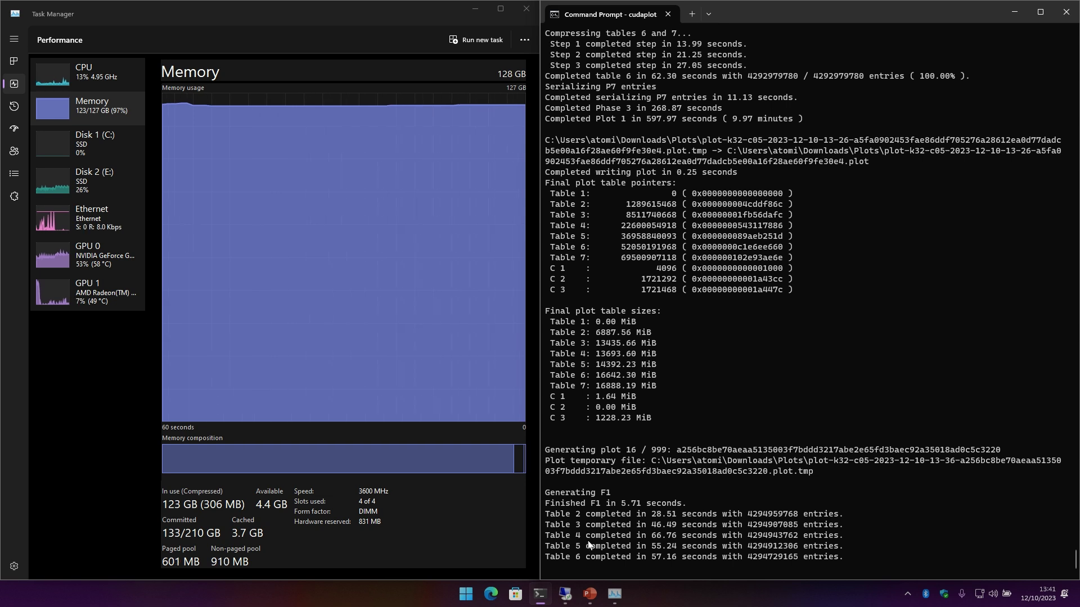
Switch to the farmer remote desktop session and inspect the local harvester's failed and duplicate plot lists.
mouse_move(565, 590)
left_click(975, 540)
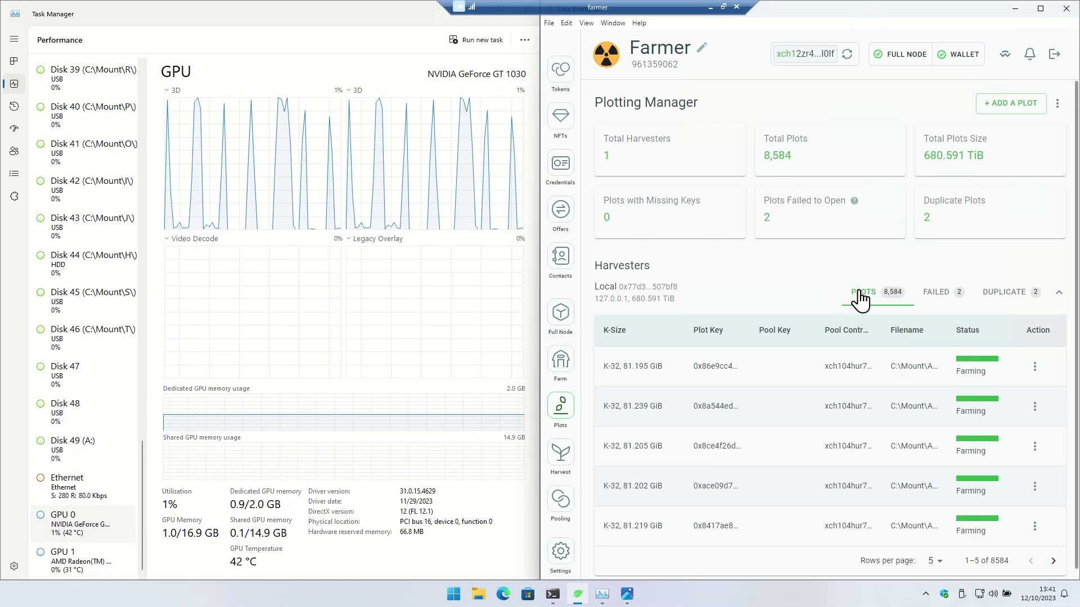
left_click(1012, 299)
left_click(948, 300)
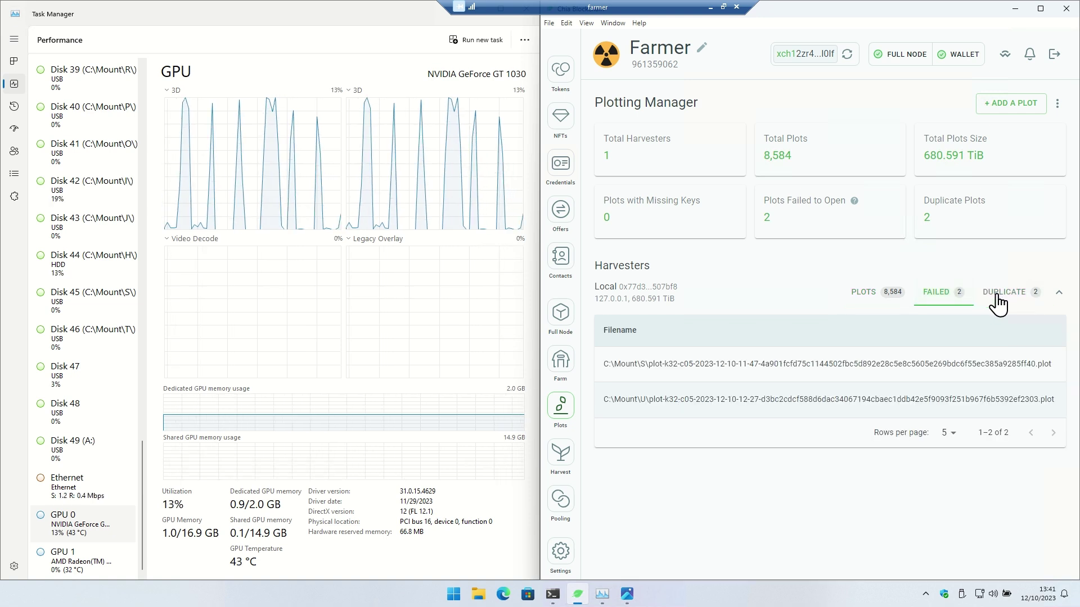
left_click(998, 302)
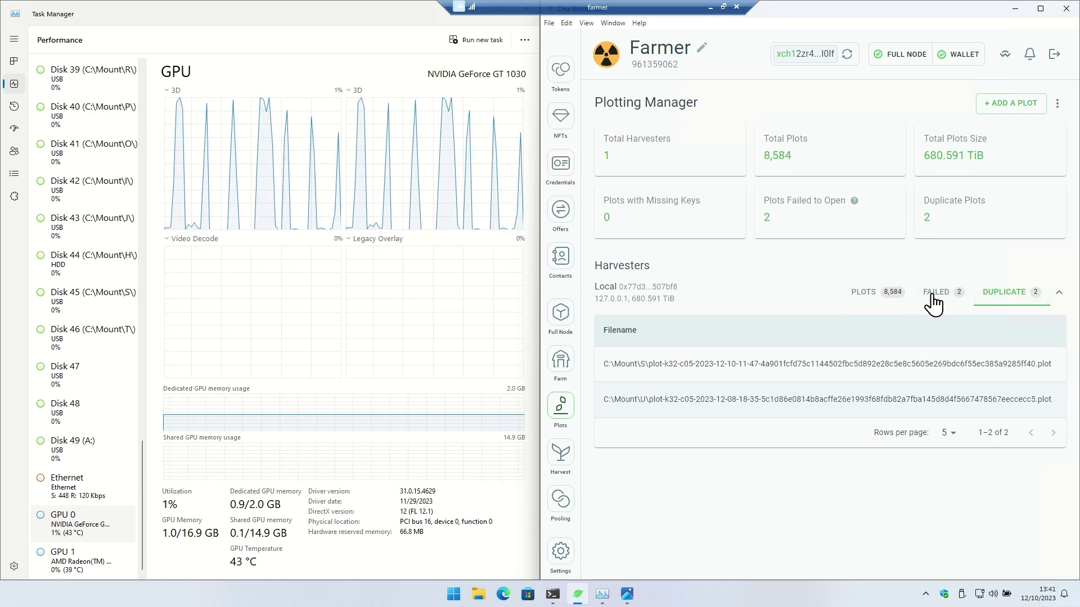
View the saved BEFORE_CPU.png screenshot for comparison and return to Task Manager's GPU graphs.
left_click(373, 58)
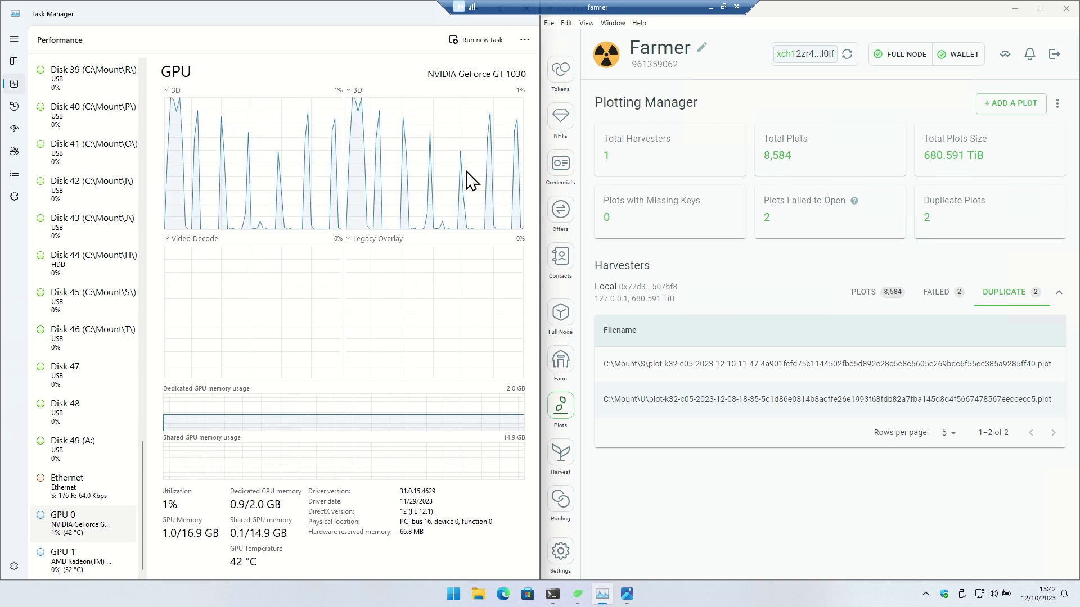
left_click(627, 594)
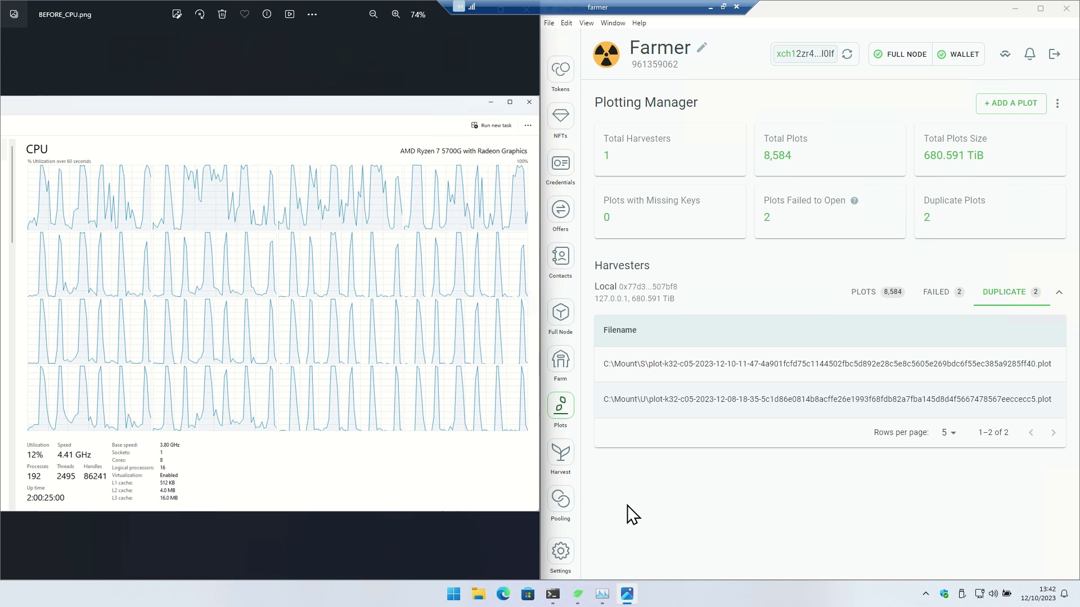
left_click(602, 592)
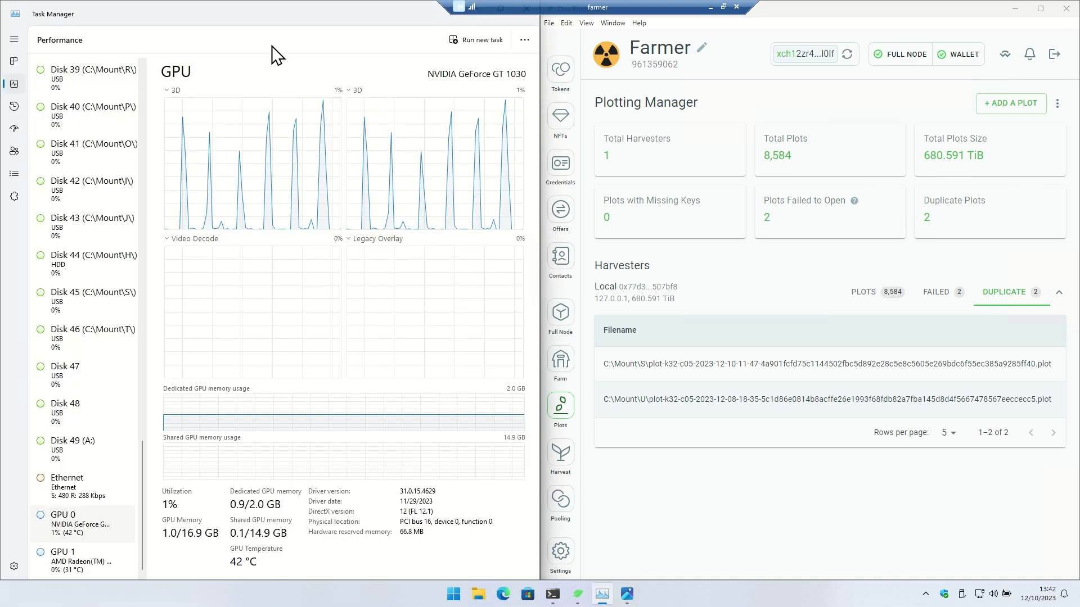
Examine the farmer's AMD Radeon and GeForce GT 1030 graphs alongside the Chia recompute request log in Command Prompt.
left_click(82, 571)
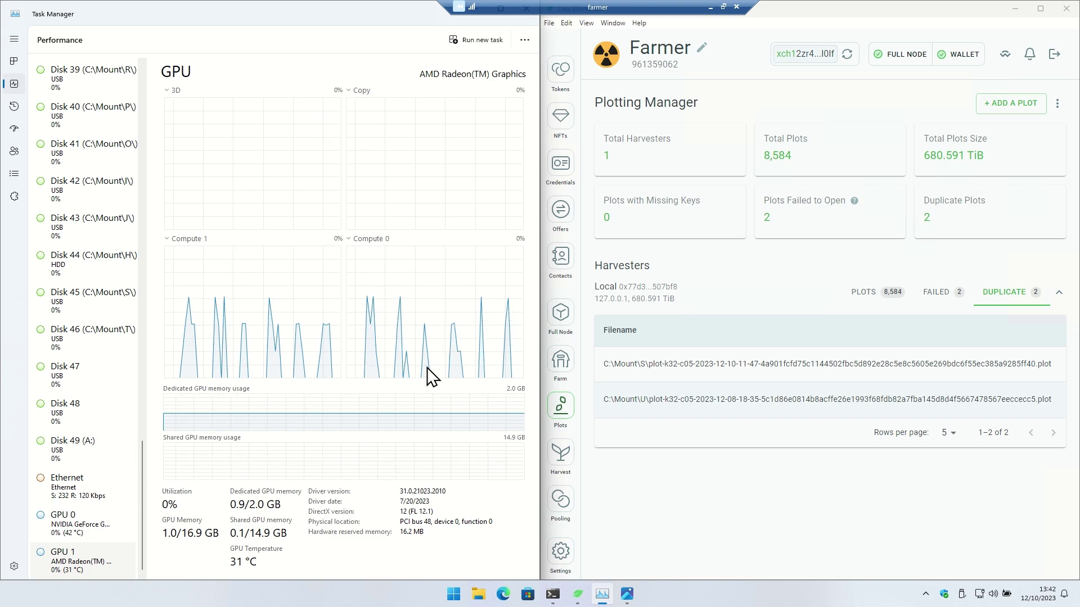
left_click(552, 594)
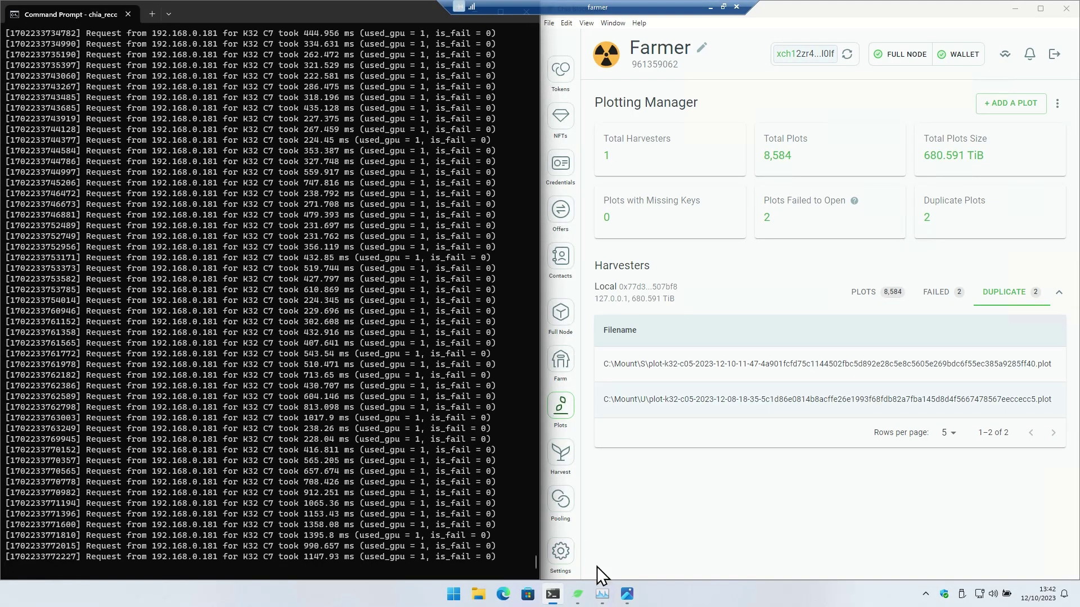
left_click(602, 595)
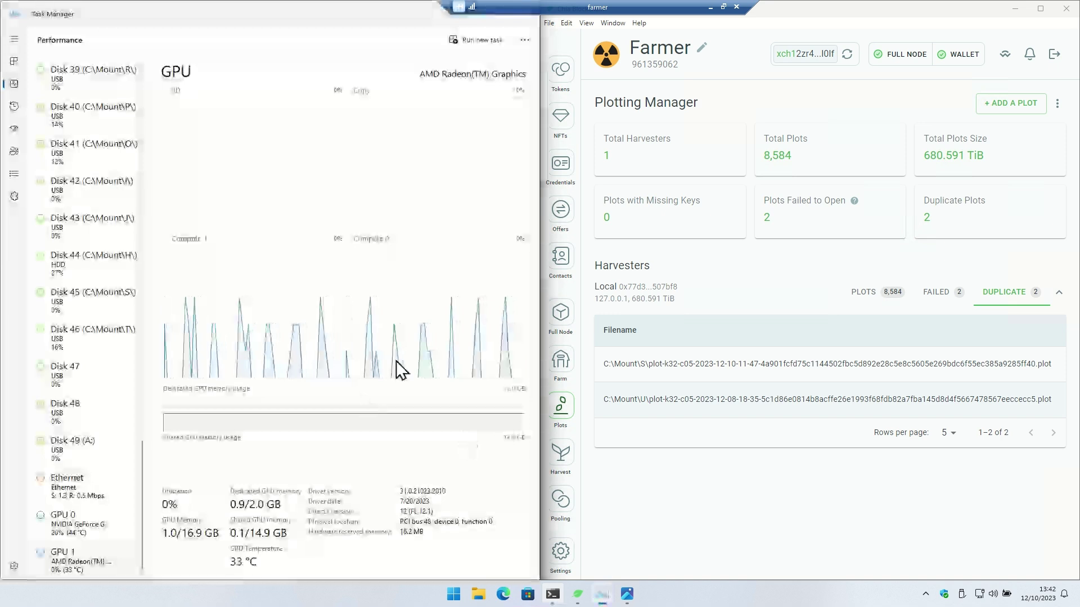
left_click(82, 526)
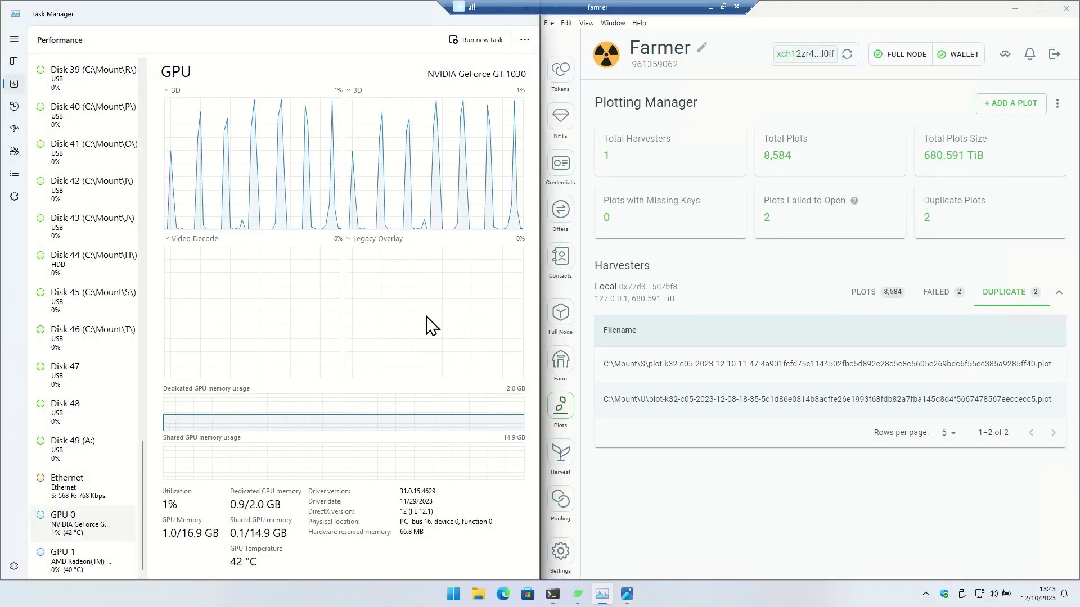
left_click(84, 559)
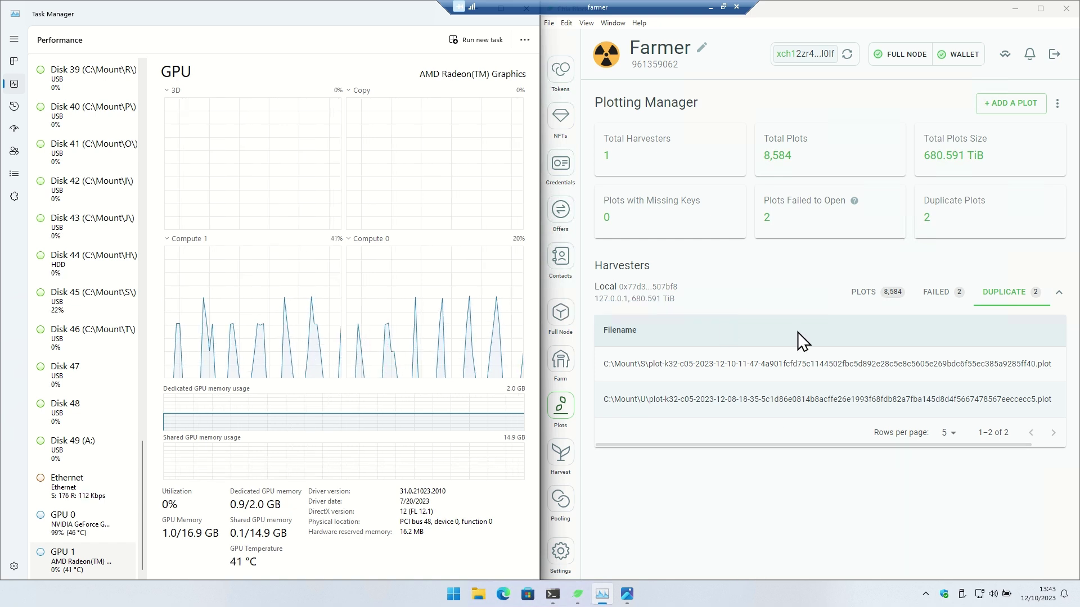
Review the farmer's harvester summary, including effective space, latency and plot compression details, and bring up its GPU 0 graphs.
left_click(560, 456)
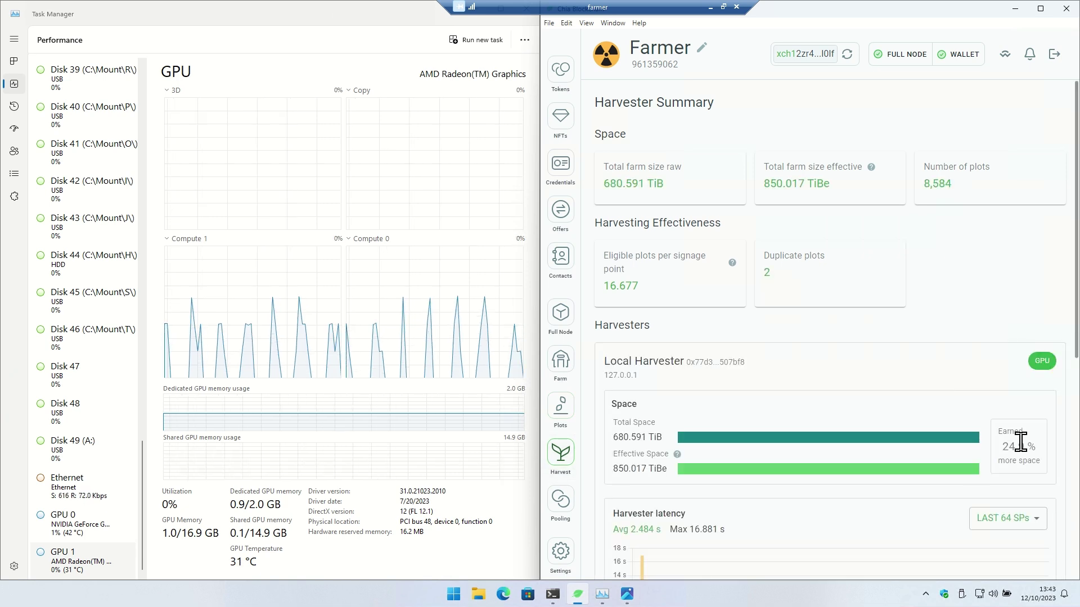
mouse_move(1017, 453)
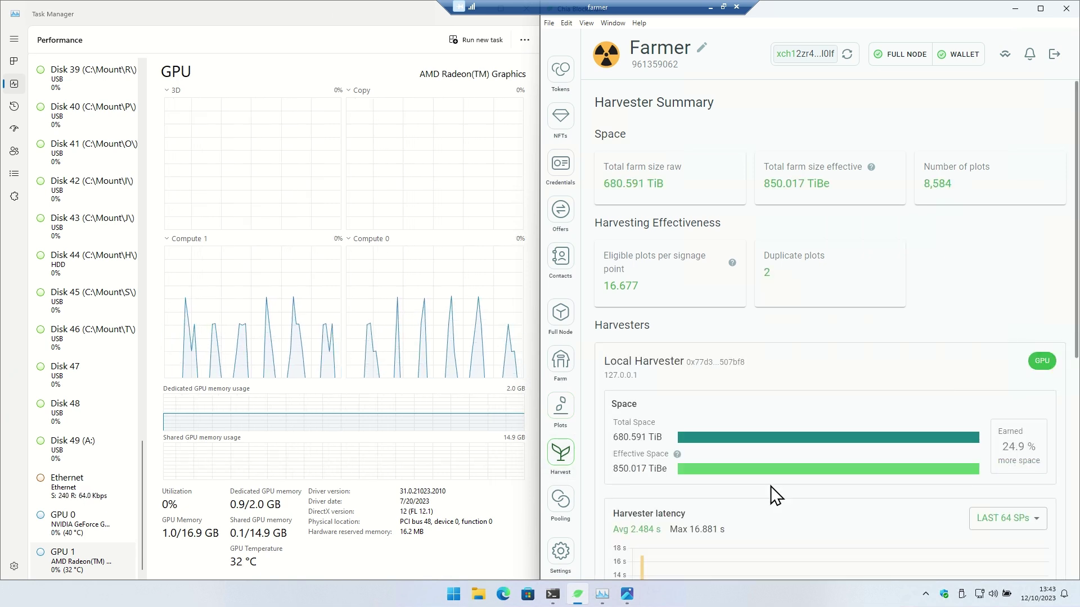
scroll(846, 543, "down", 7)
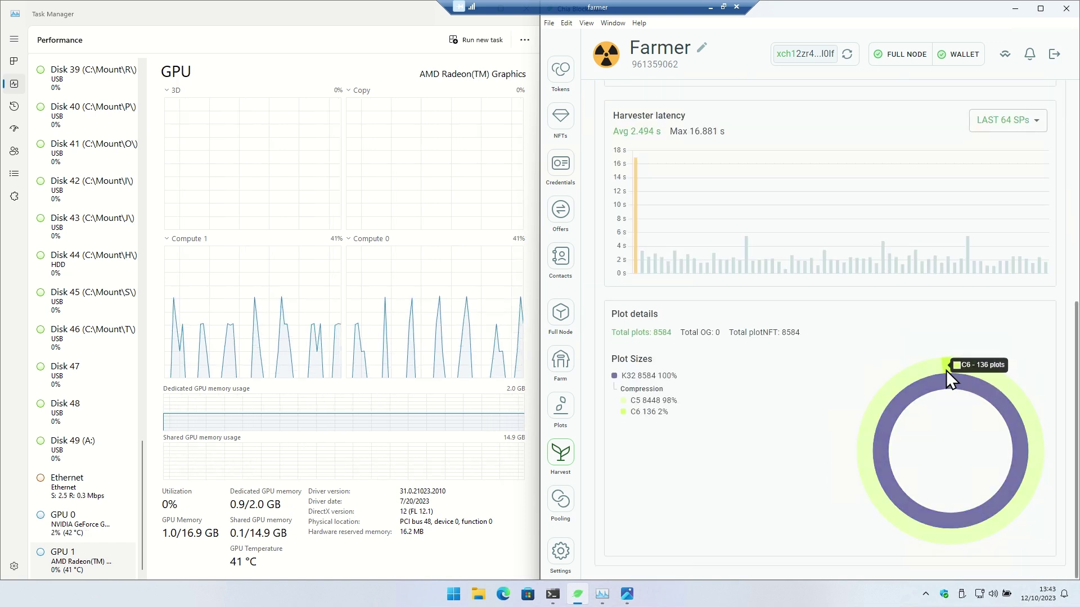
scroll(706, 476, "up", 10)
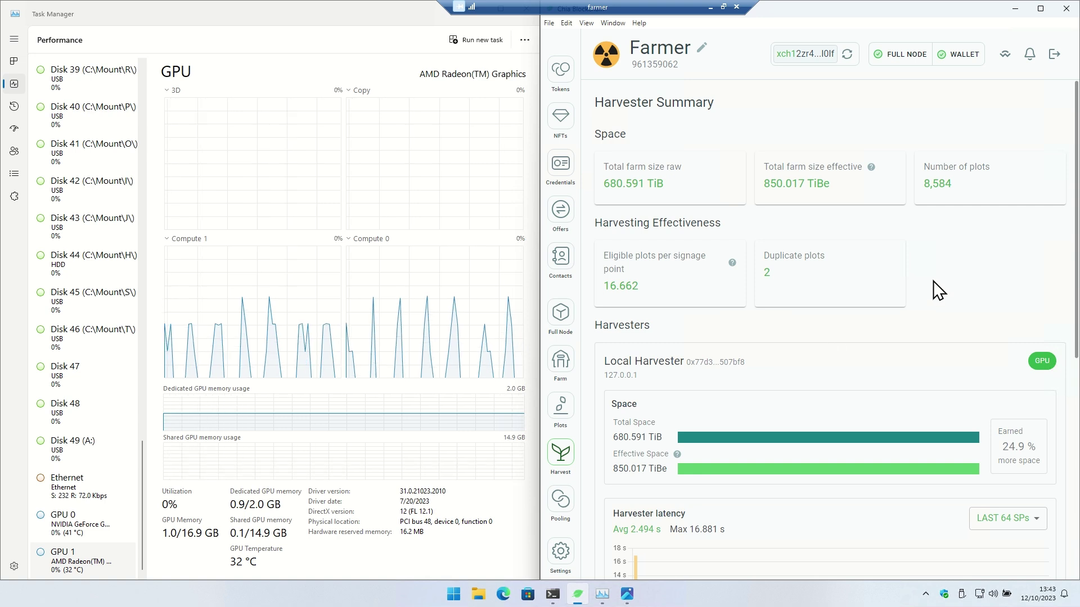
scroll(903, 389, "down", 7)
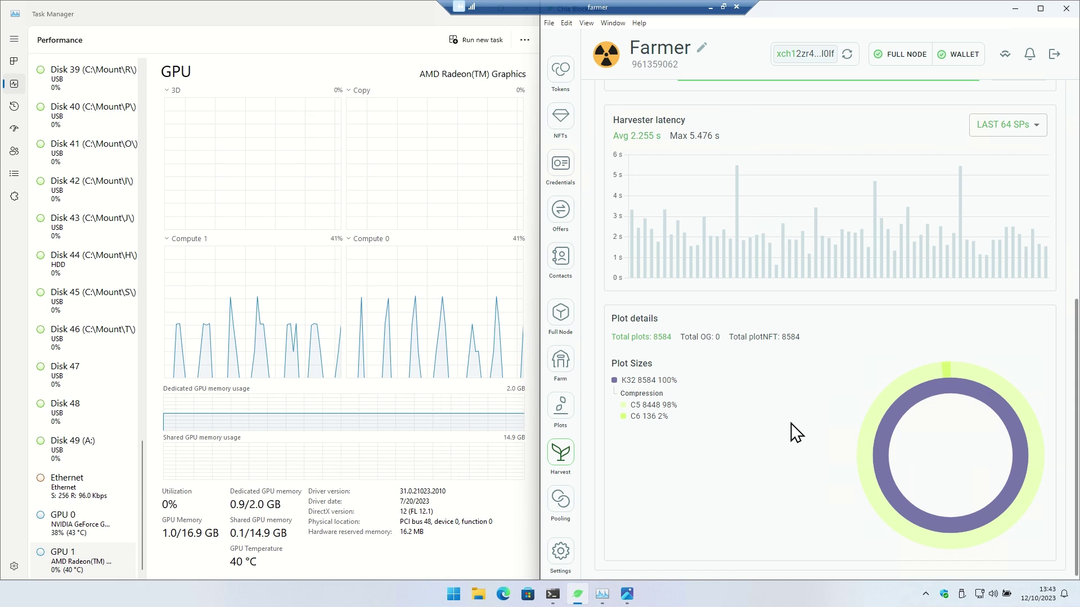
scroll(790, 423, "up", 7)
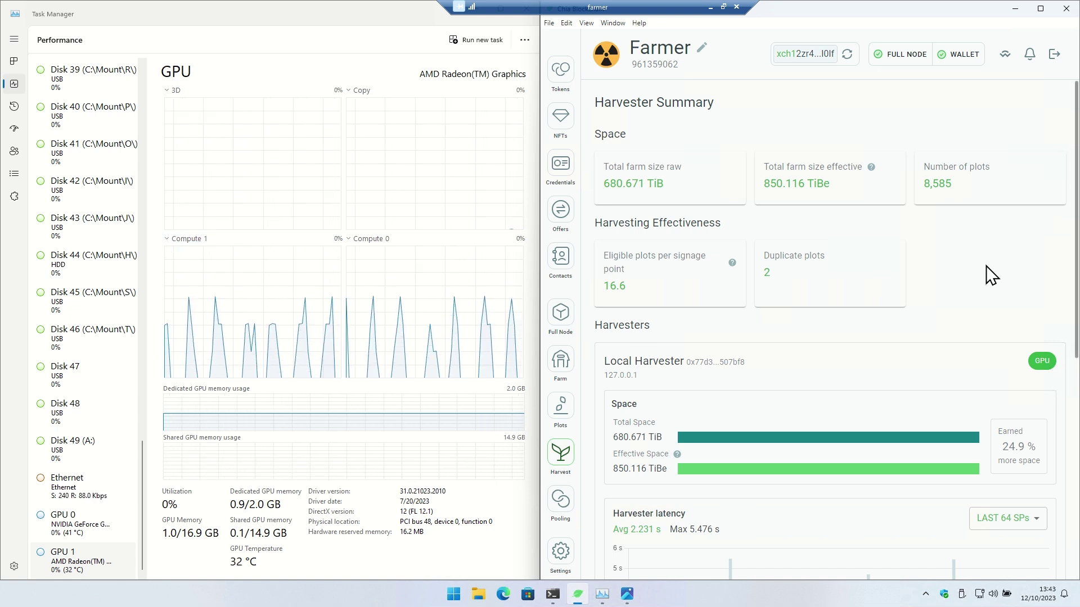
left_click(63, 531)
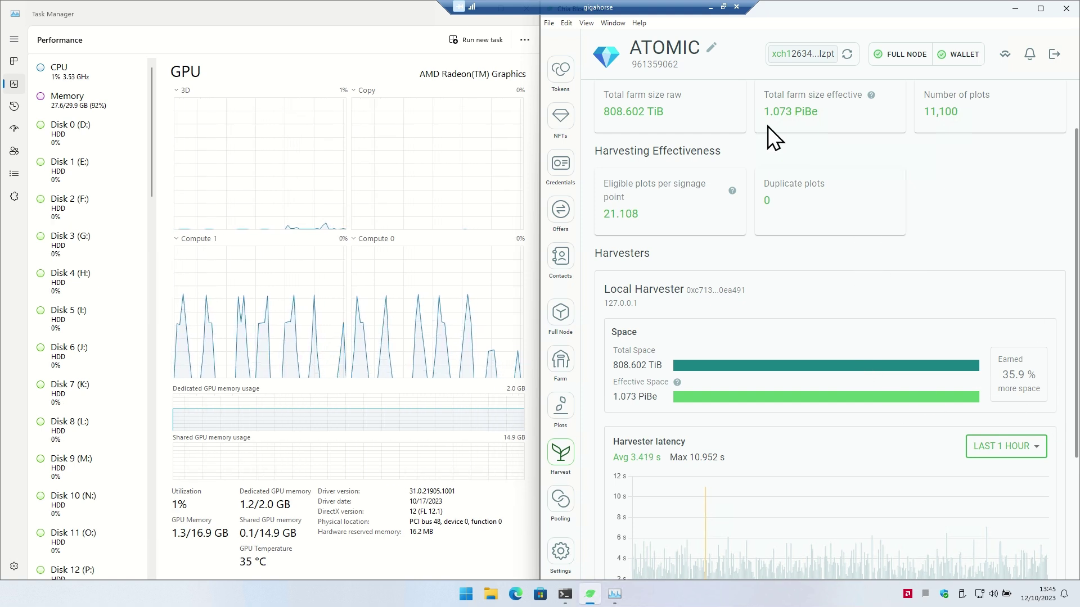
Review the gigahorse machine's harvester summary, examining farm size, space earned, latency over the last hour and plot compression.
scroll(1054, 307, "down", 3)
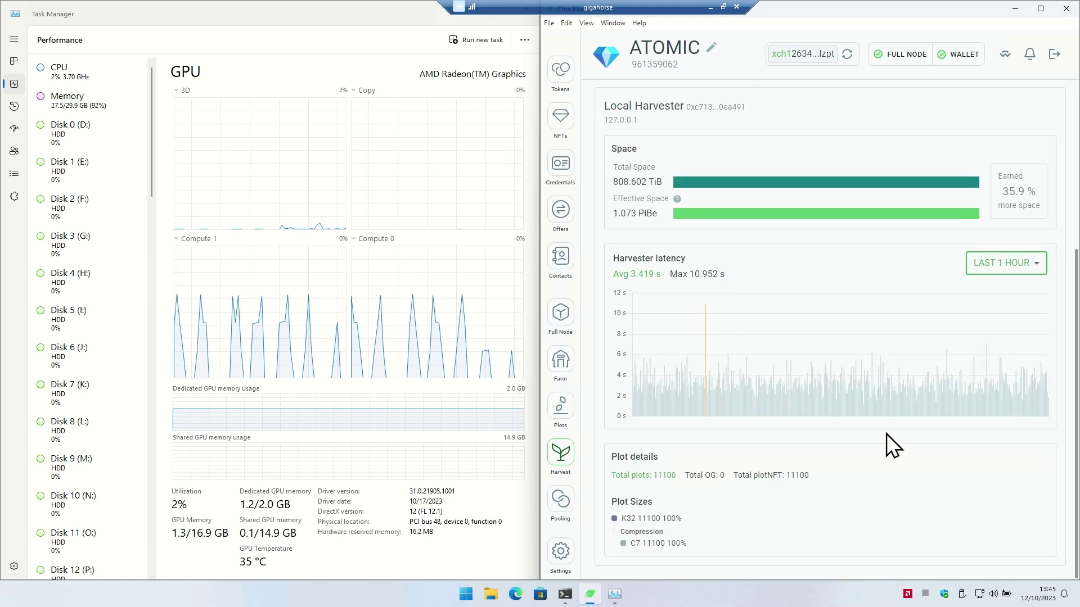
scroll(888, 428, "up", 5)
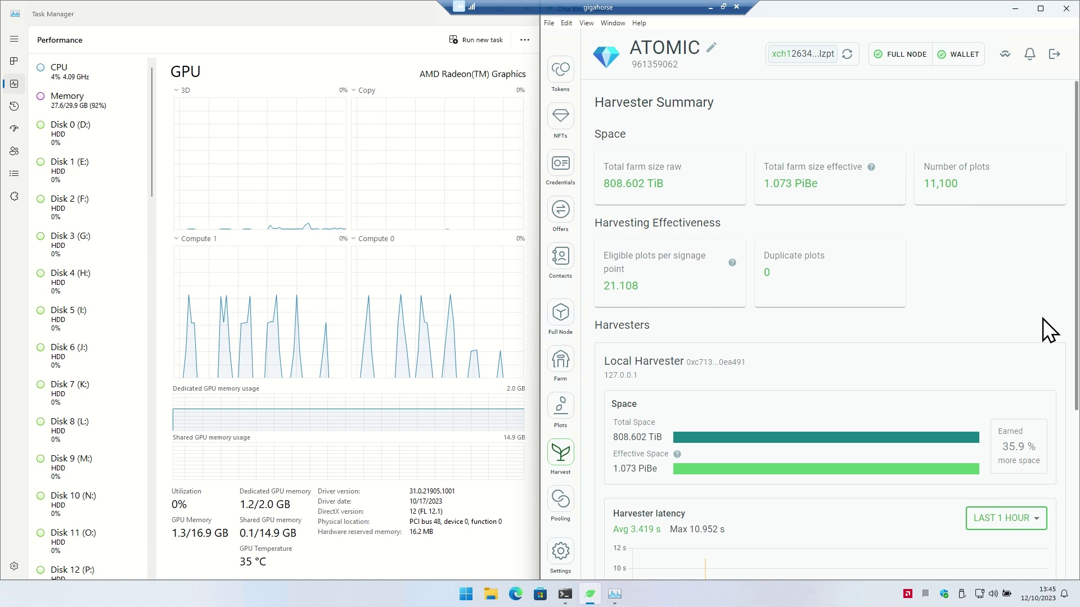
scroll(1040, 331, "down", 3)
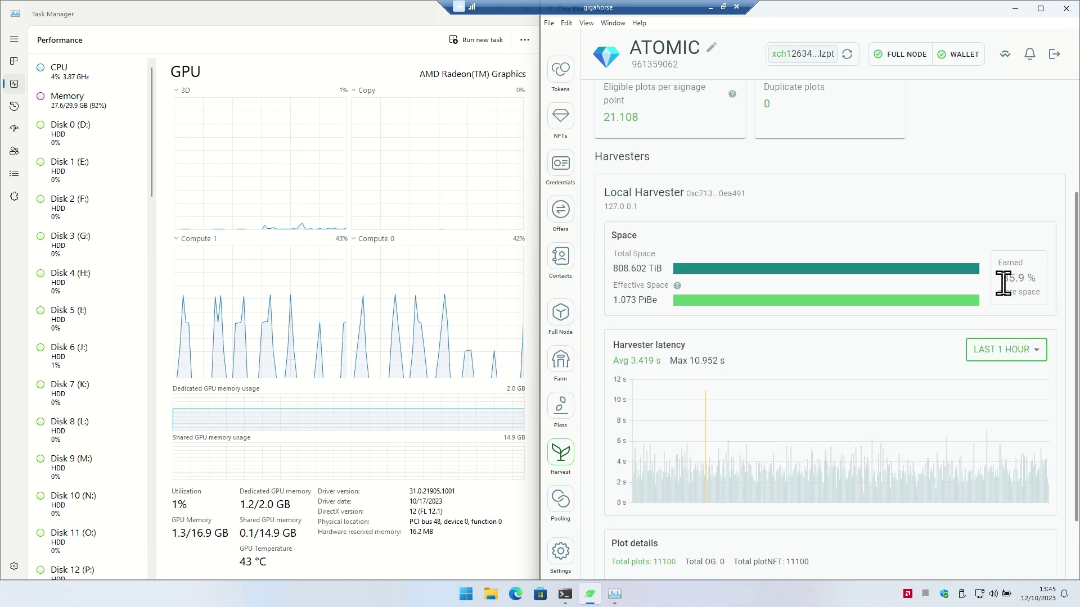
mouse_move(1004, 282)
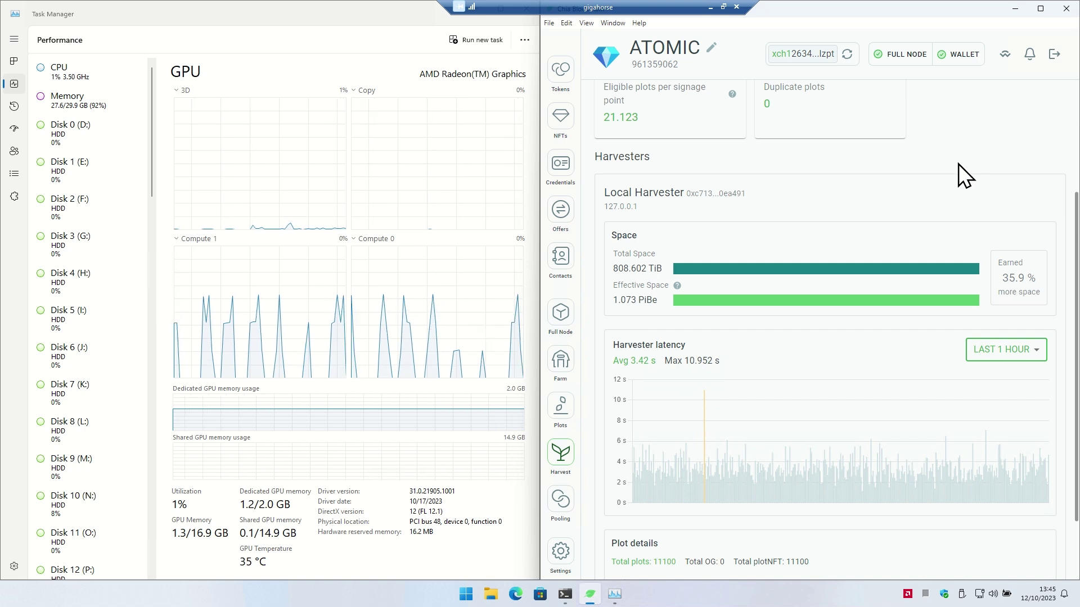
scroll(983, 221, "down", 1)
scroll(988, 212, "up", 5)
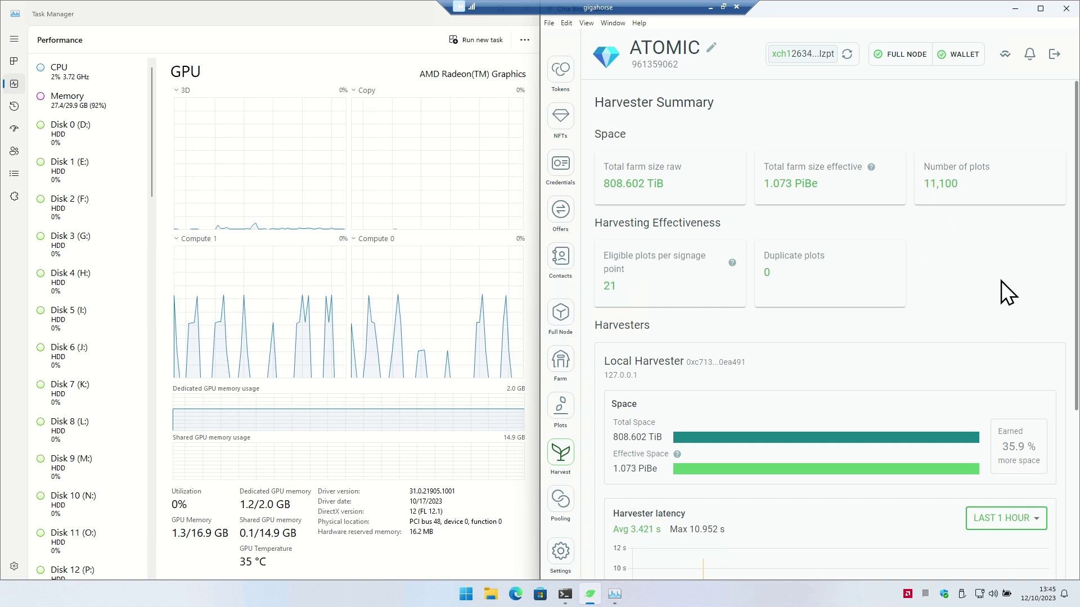
scroll(1001, 281, "down", 5)
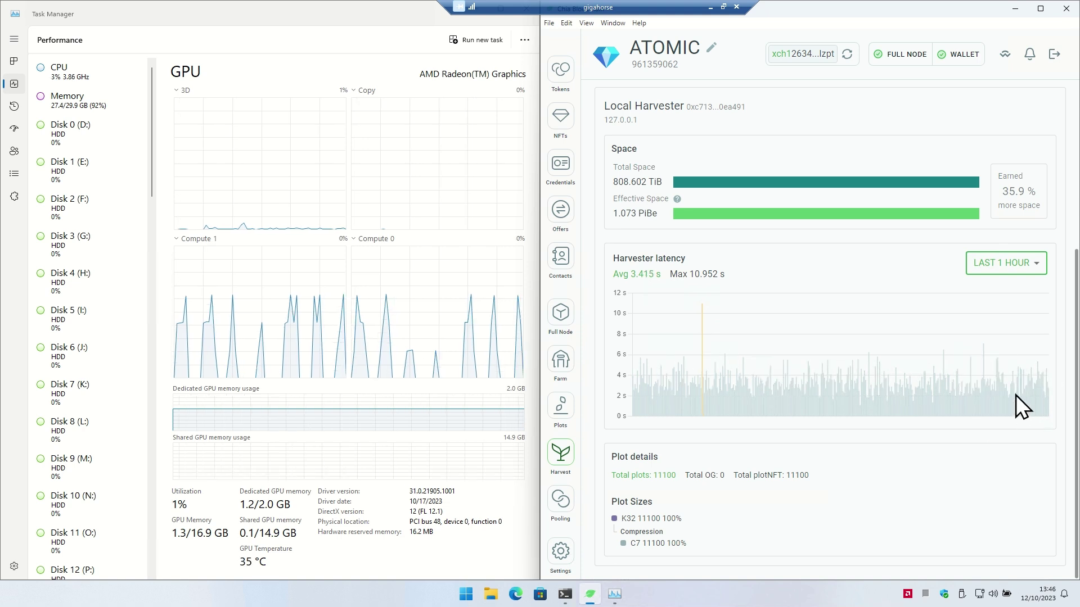
scroll(1035, 407, "up", 5)
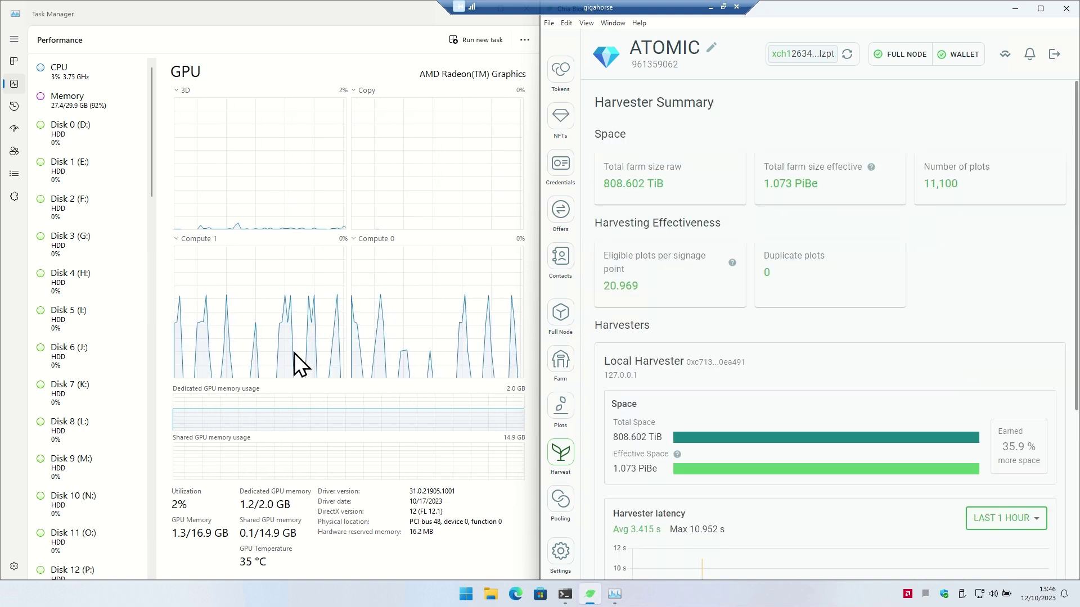
Examine the gigahorse machine's CPU and AMD Radeon GPU graphs, and open the Command Prompt window with the recompute request log.
left_click(313, 29)
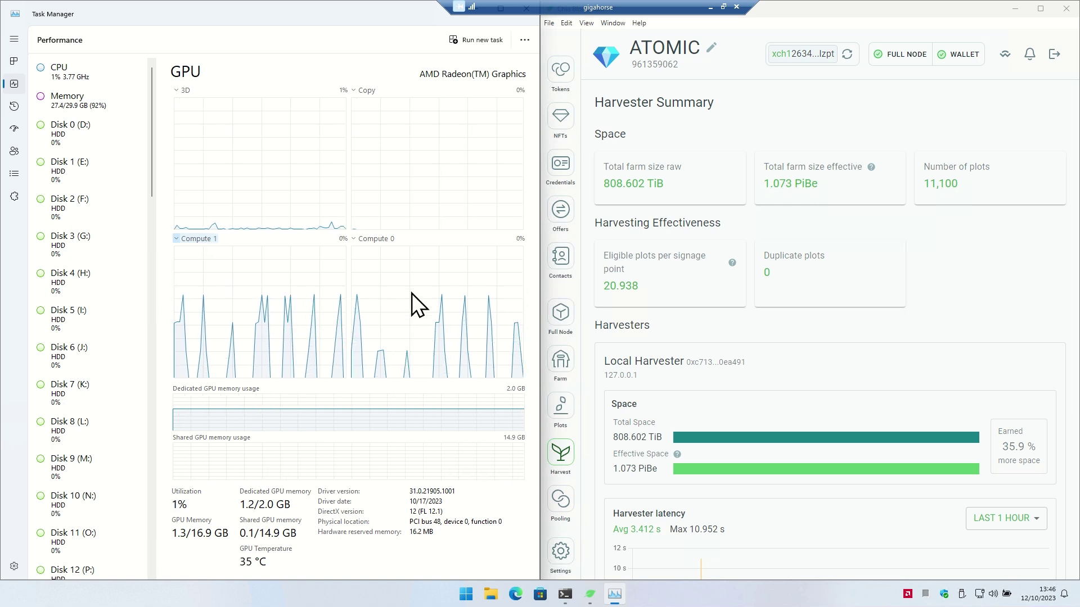
left_click(68, 76)
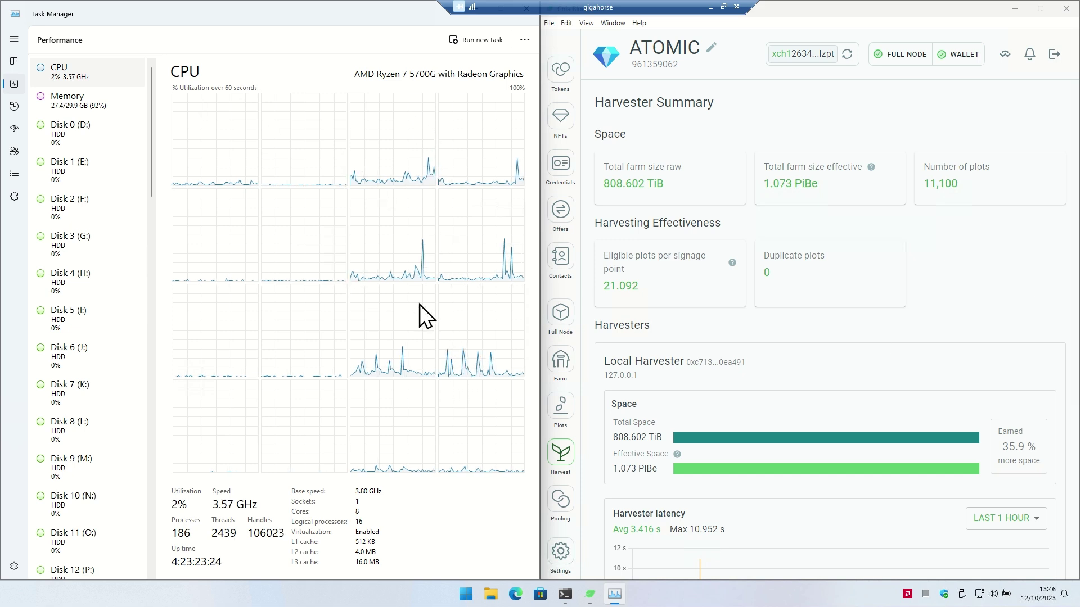
scroll(92, 362, "down", 2)
left_click_drag(152, 144, 154, 531)
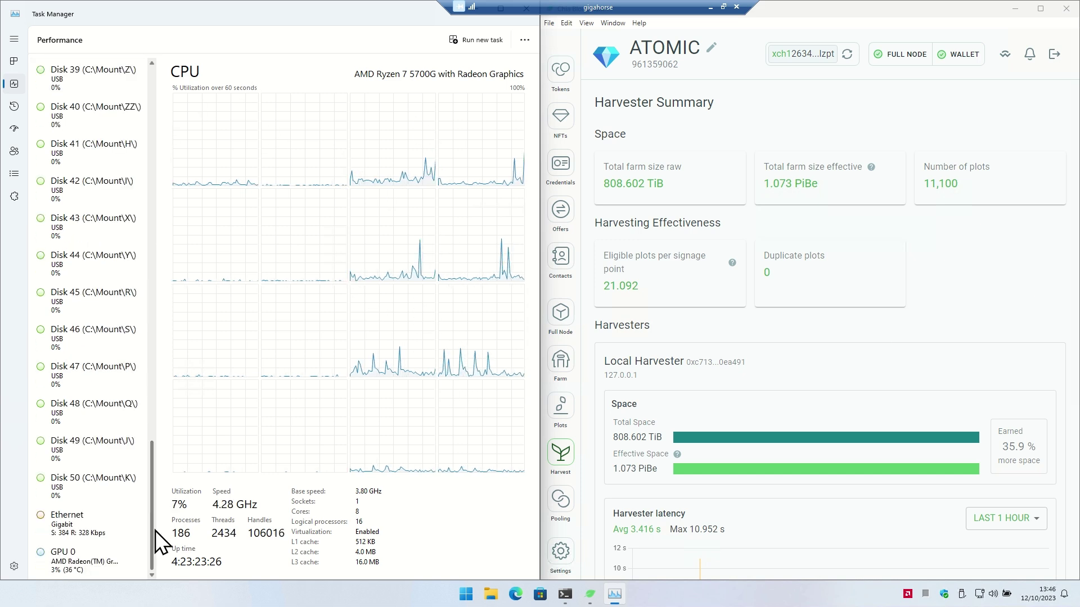
left_click(84, 559)
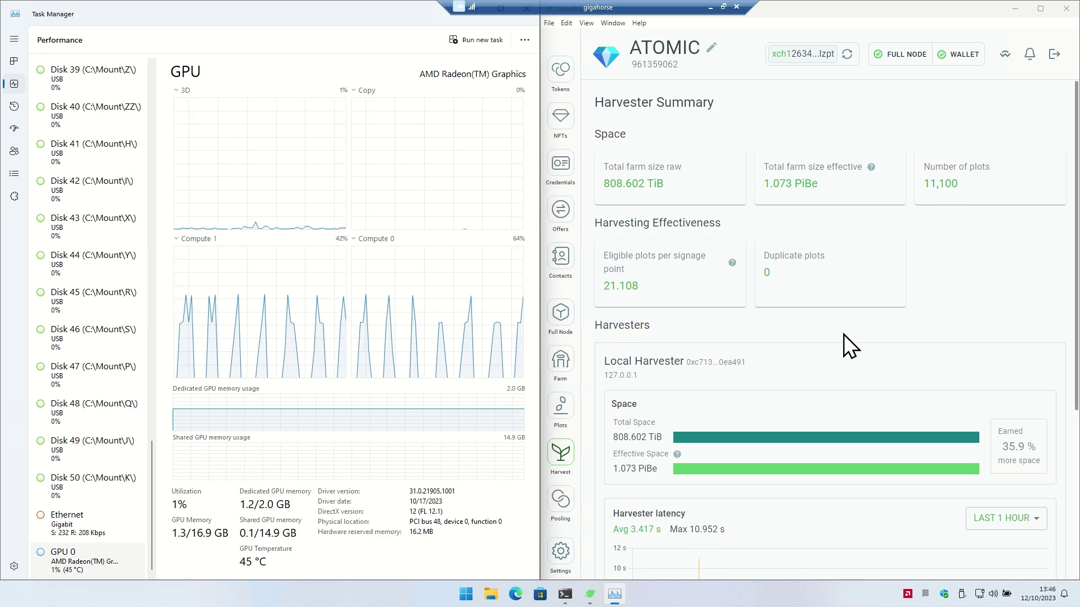
left_click(565, 594)
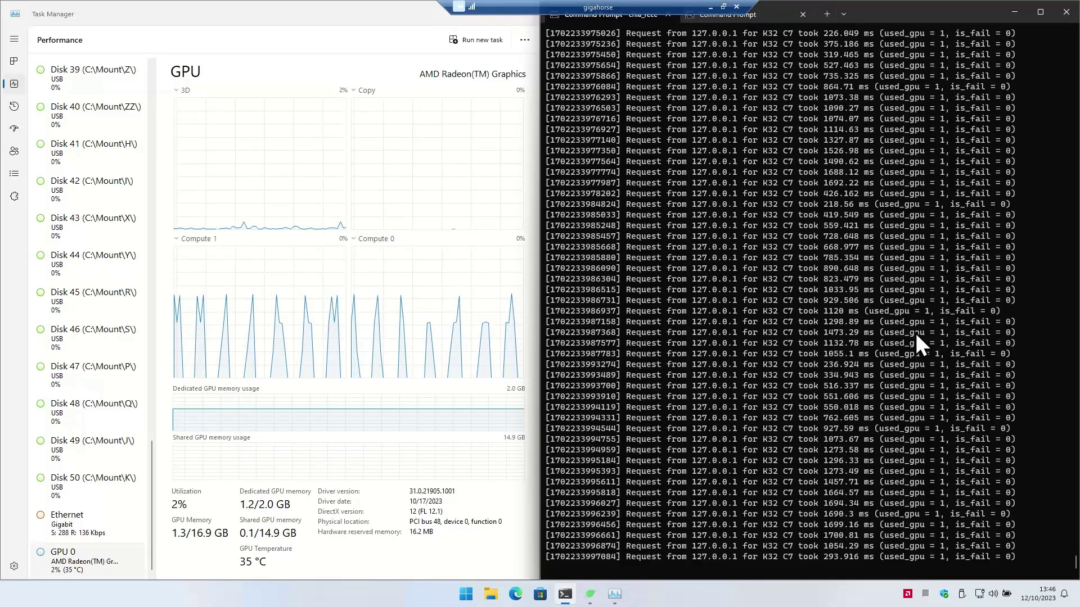
Review the gigahorse machine's chia farm summary output, highlighting the effective plot size, and bring the Chia window back up.
left_click(751, 16)
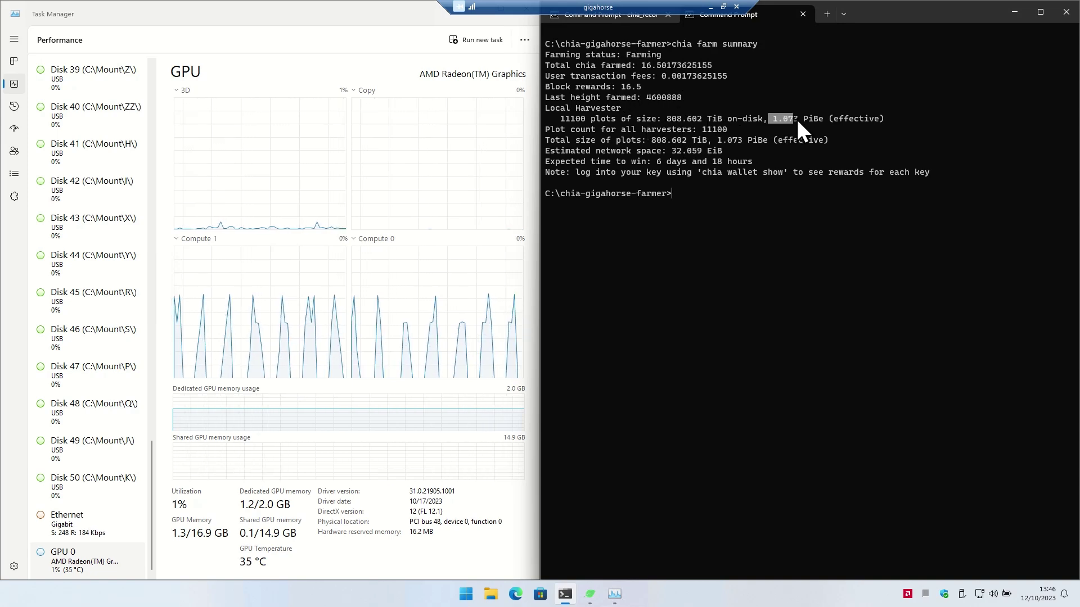
left_click_drag(797, 119, 802, 119)
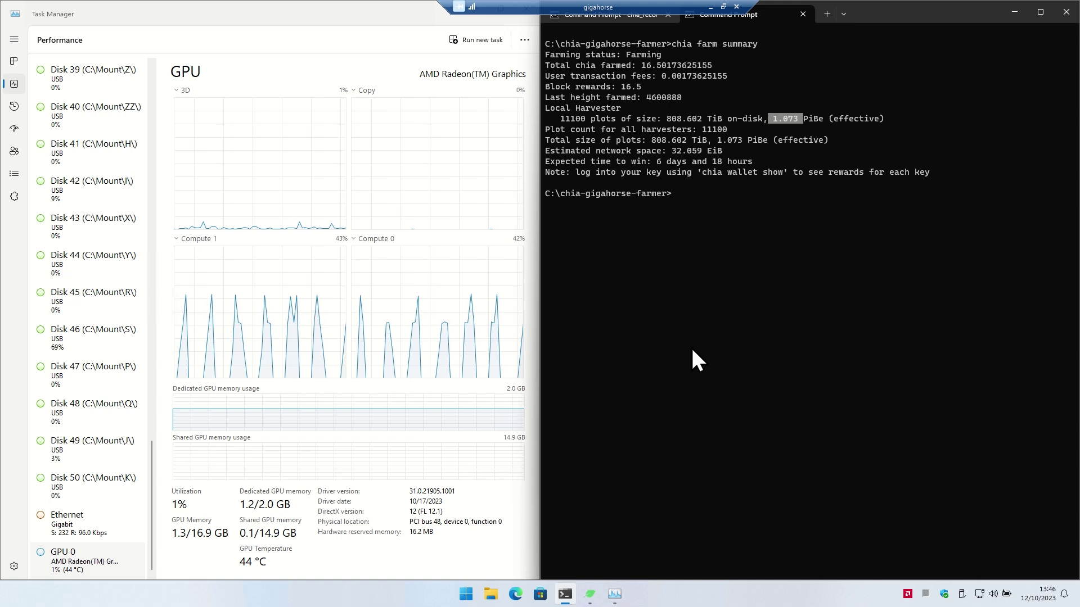
left_click(615, 594)
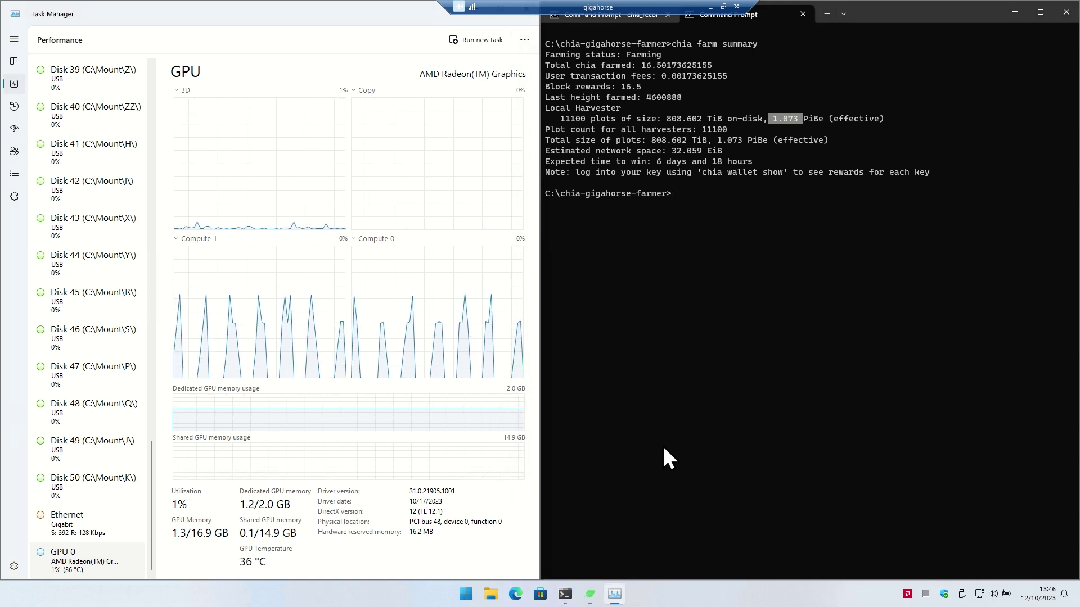
left_click(590, 594)
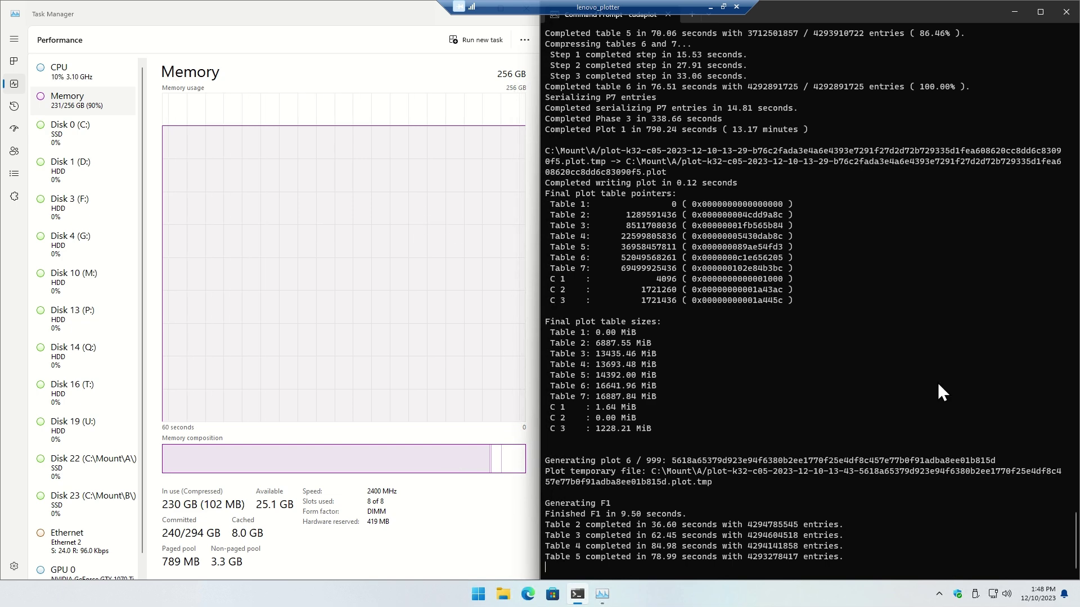
Examine the lenovo_plotter's plotting log alongside its NVIDIA GeForce GTX 1070 Ti and memory graphs.
scroll(902, 352, "up", 6)
scroll(902, 352, "down", 6)
scroll(87, 568, "down", 1)
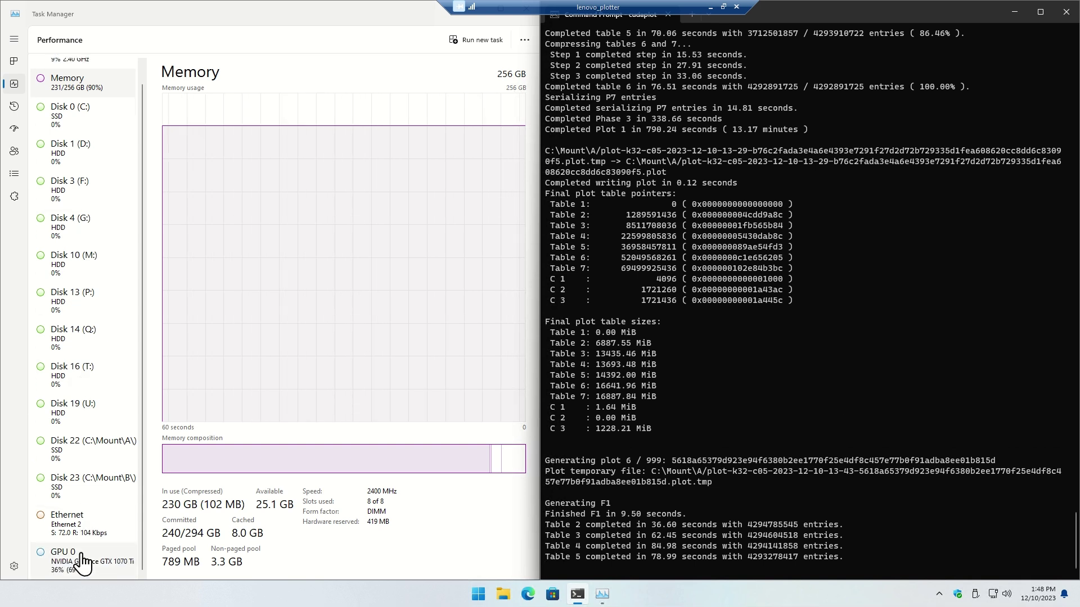
left_click(87, 565)
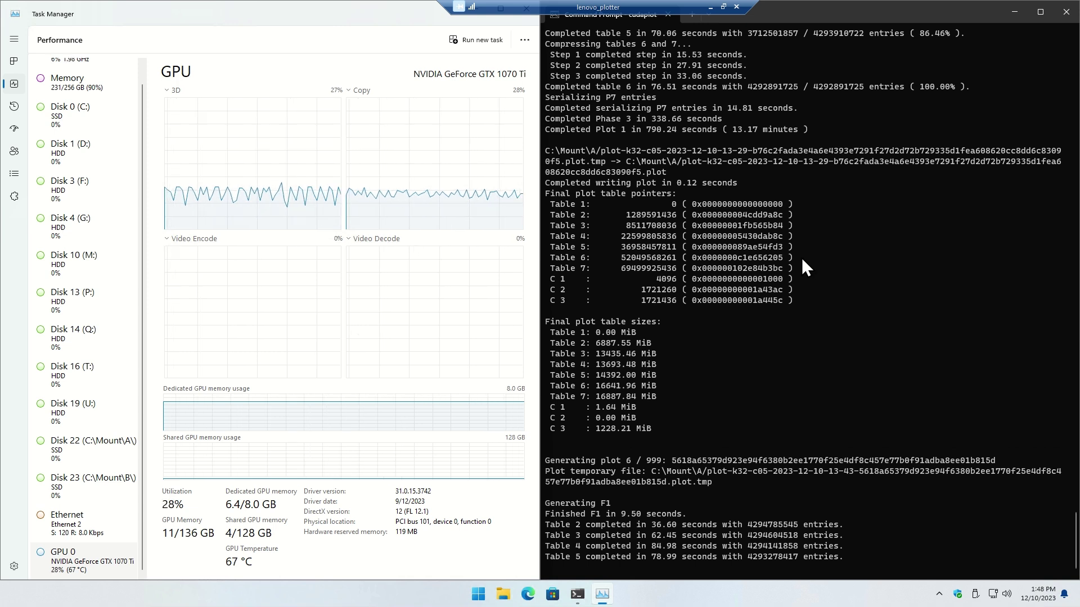
left_click(59, 80)
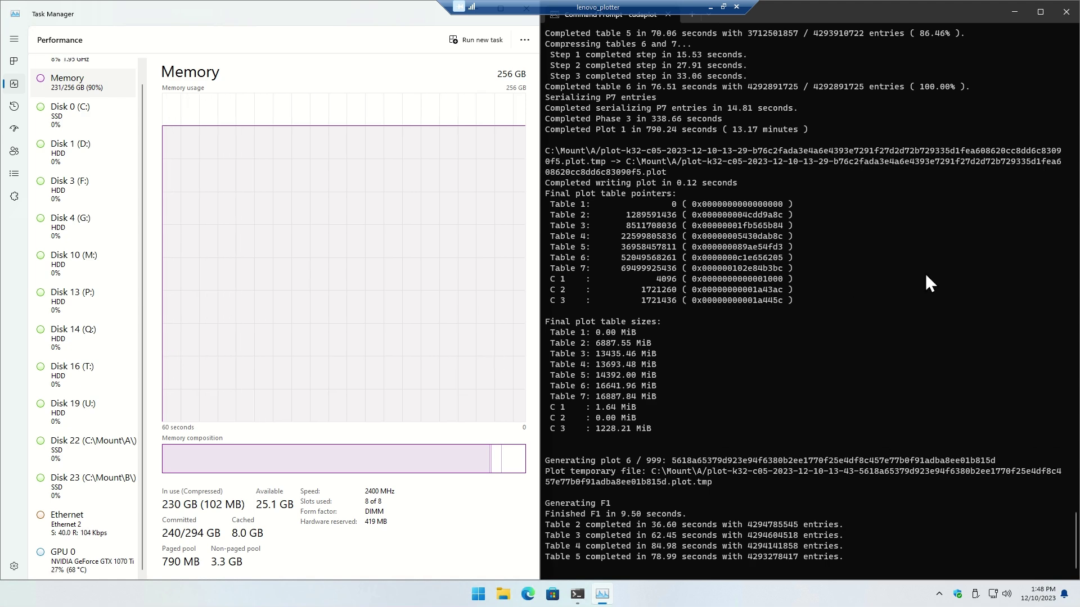
scroll(896, 349, "up", 5)
scroll(895, 351, "down", 5)
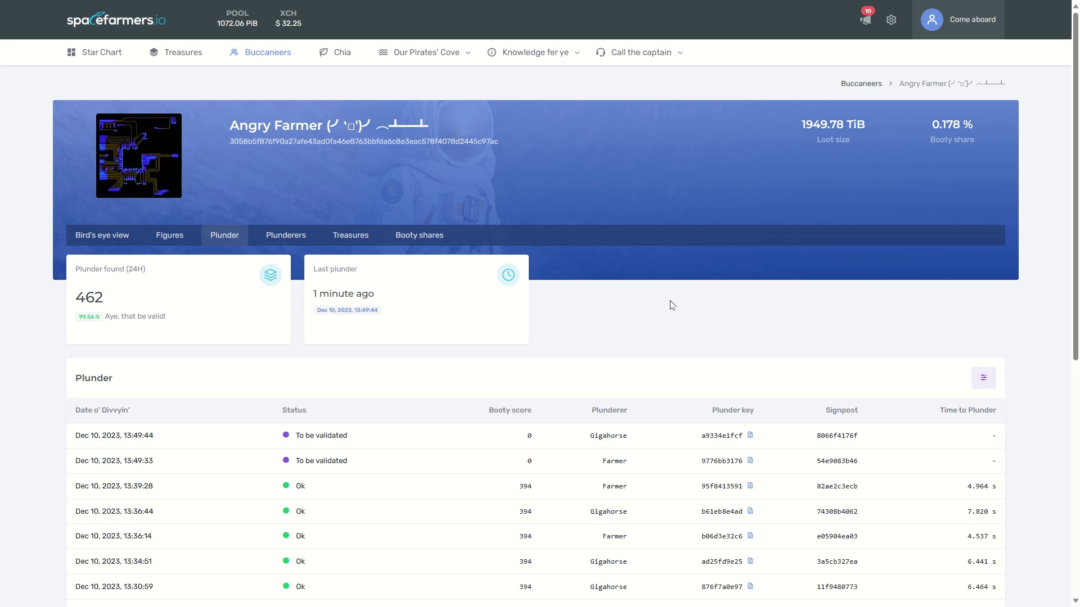
Review the farmer's recent plunder entries on SpaceFarmers.io and compare the Gigahorse and Farmer plunder-time charts on the Plunderers page.
scroll(675, 306, "down", 5)
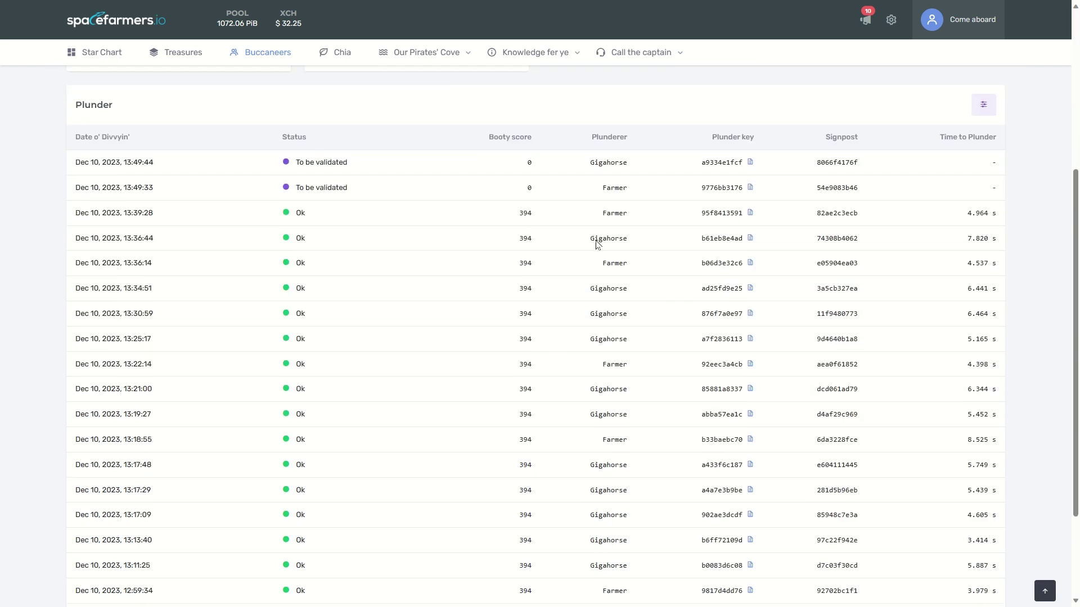
scroll(687, 402, "up", 5)
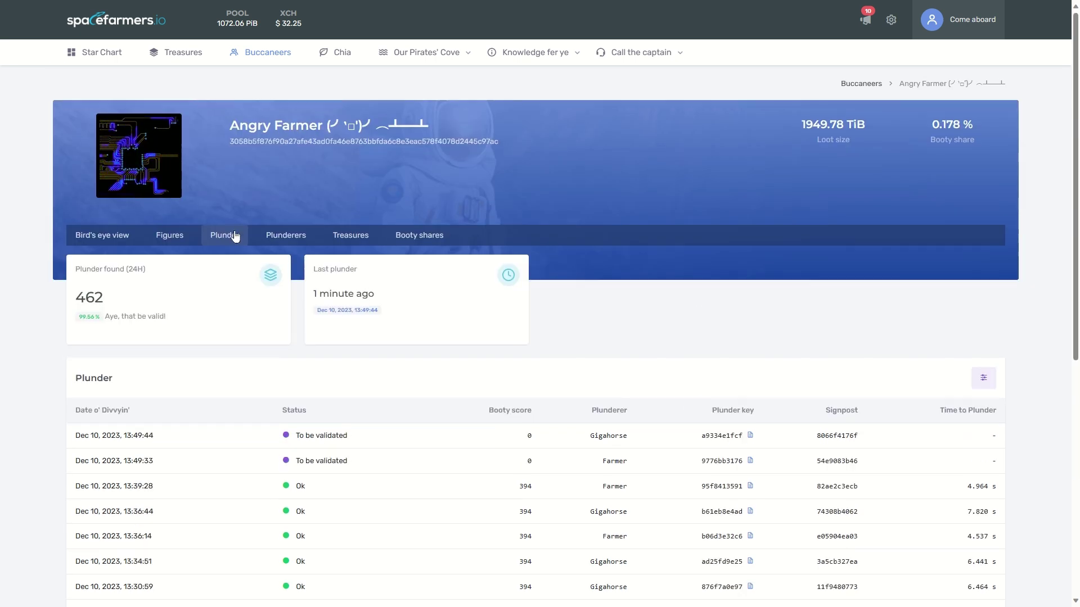
left_click(304, 237)
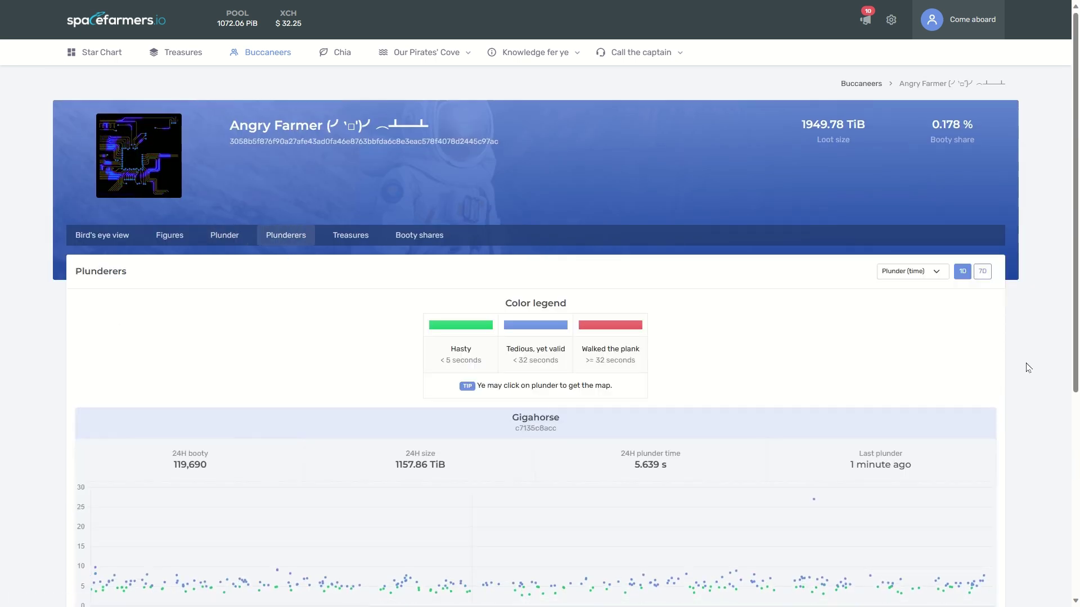
scroll(1023, 366, "down", 3)
scroll(751, 260, "down", 2)
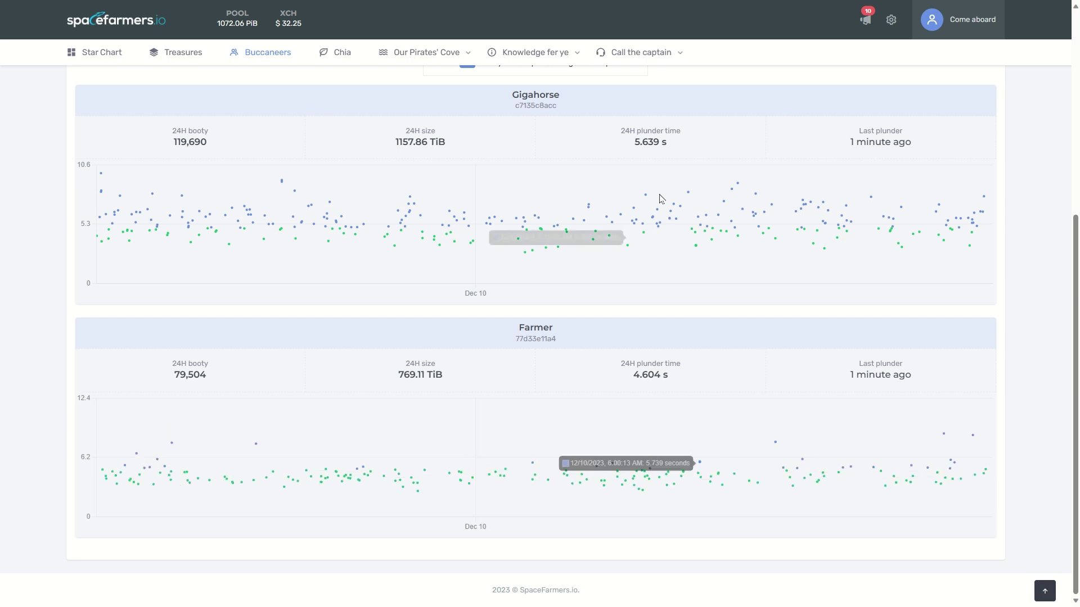
scroll(954, 348, "up", 5)
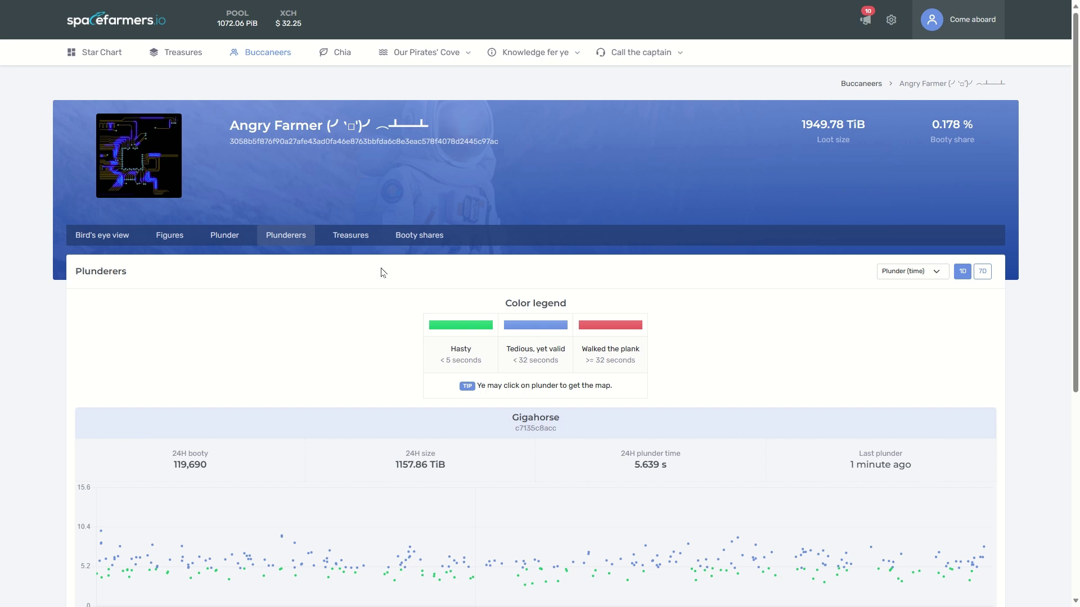
Review the farmer's Treasures list, including plundering effort and the GigaHorse fee marker on the Oct 26, 2023 entry.
left_click(354, 238)
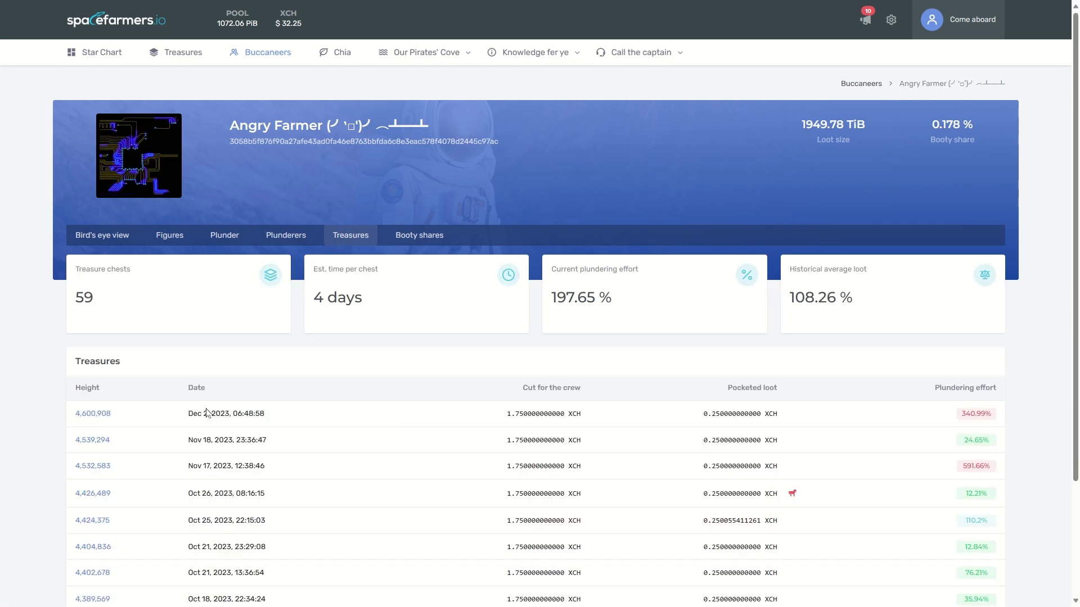
mouse_move(793, 497)
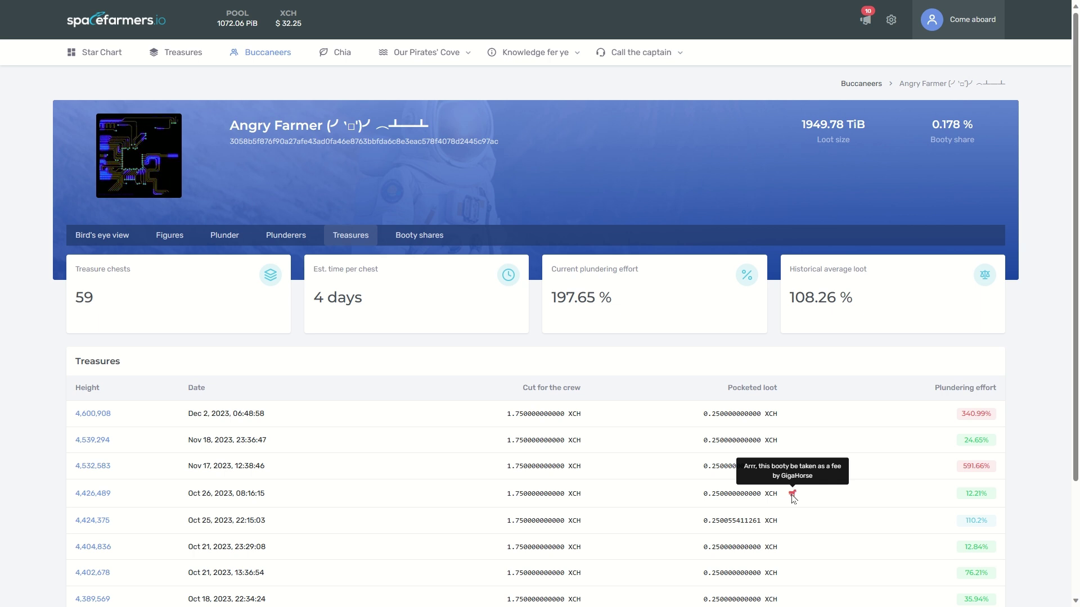
scroll(784, 416, "down", 3)
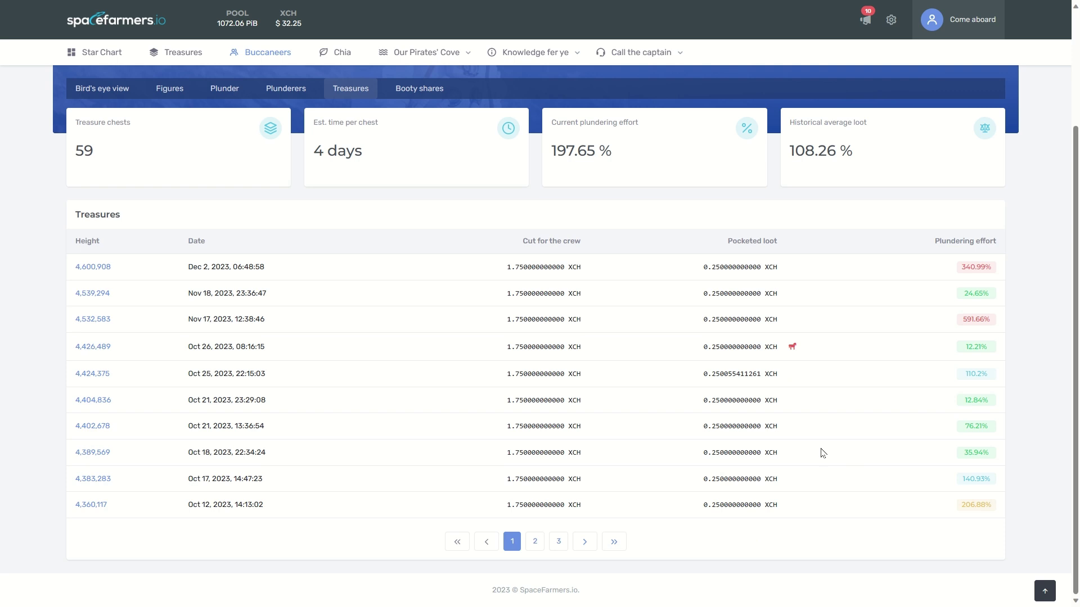
scroll(823, 453, "up", 2)
scroll(804, 397, "up", 1)
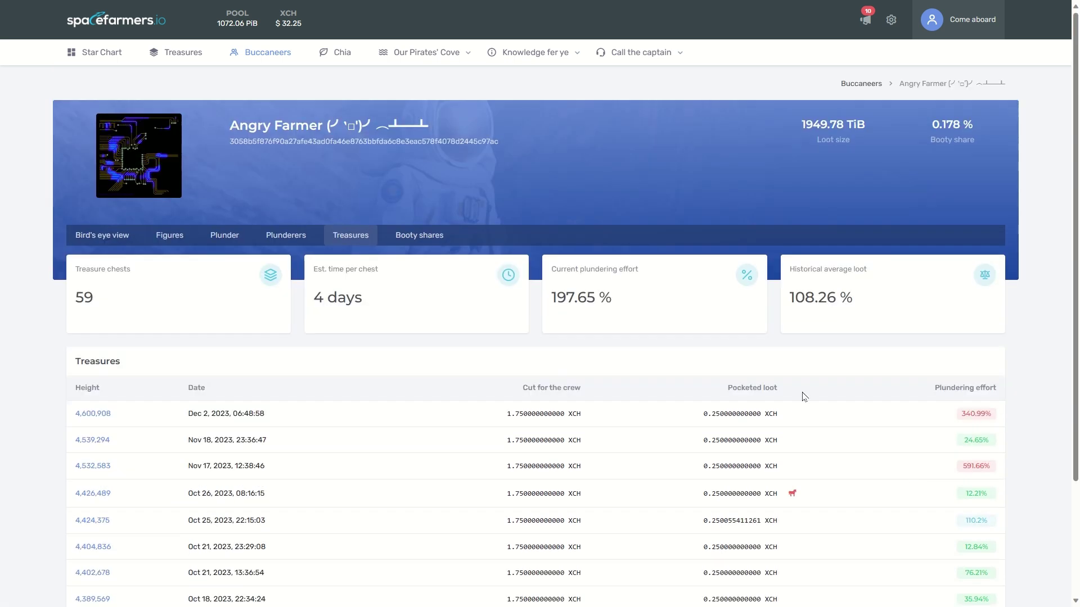
Review the farmer's booty shares and the NoSSD Chia Pool daily payout history, and return to the SpaceFarmers.io page.
left_click(433, 243)
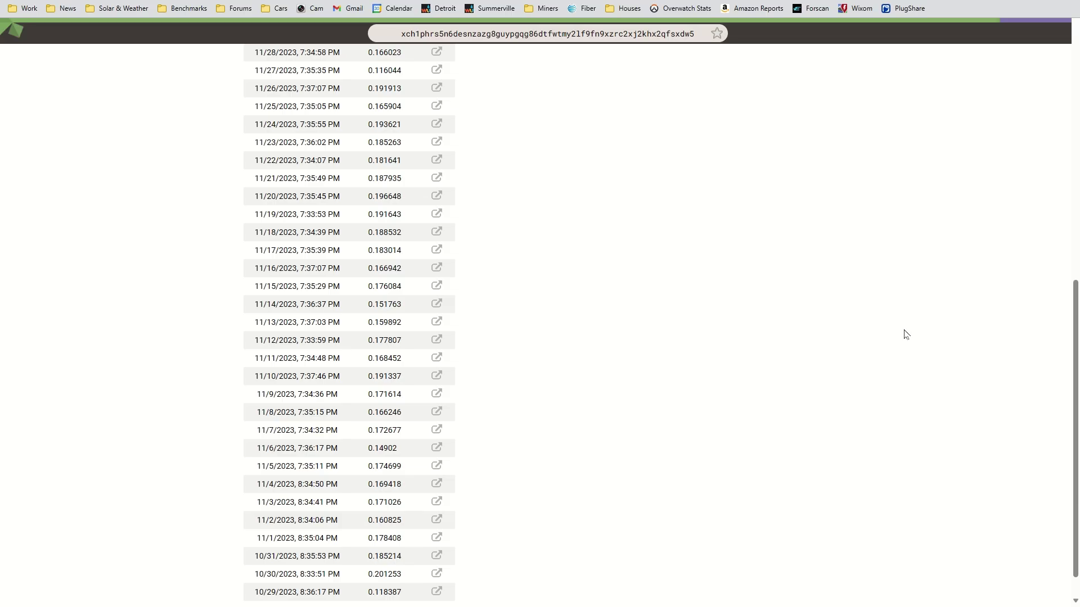
scroll(390, 338, "down", 1)
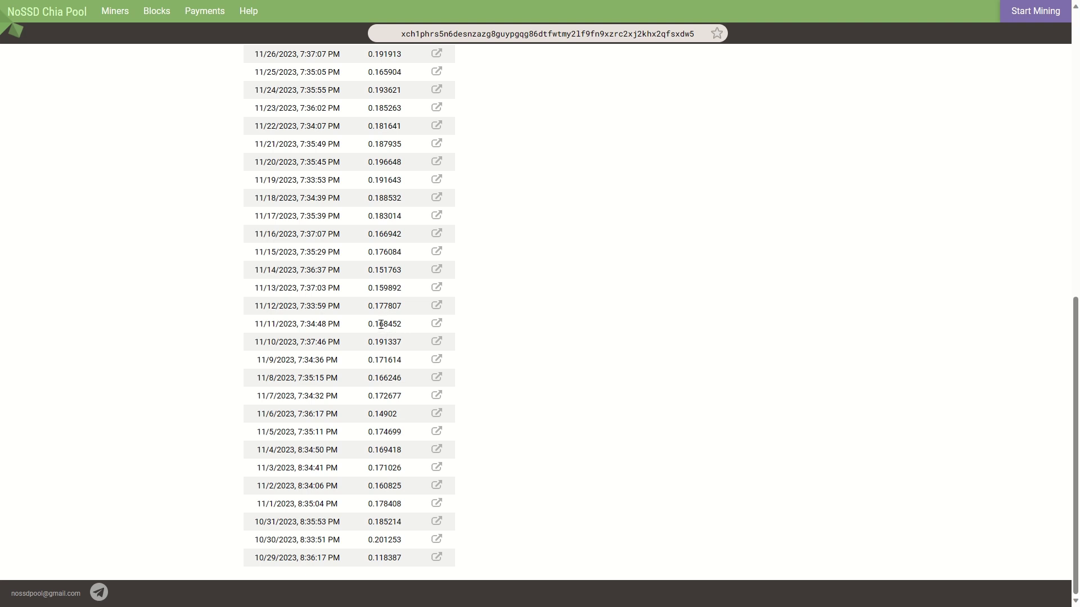
scroll(475, 331, "up", 2)
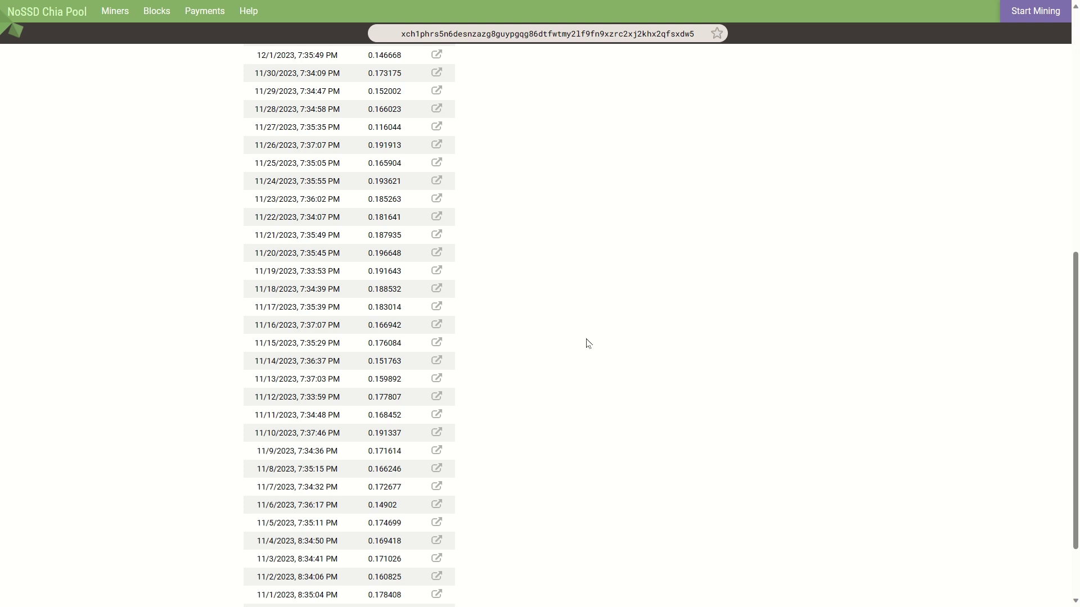
key("ctrl+Tab")
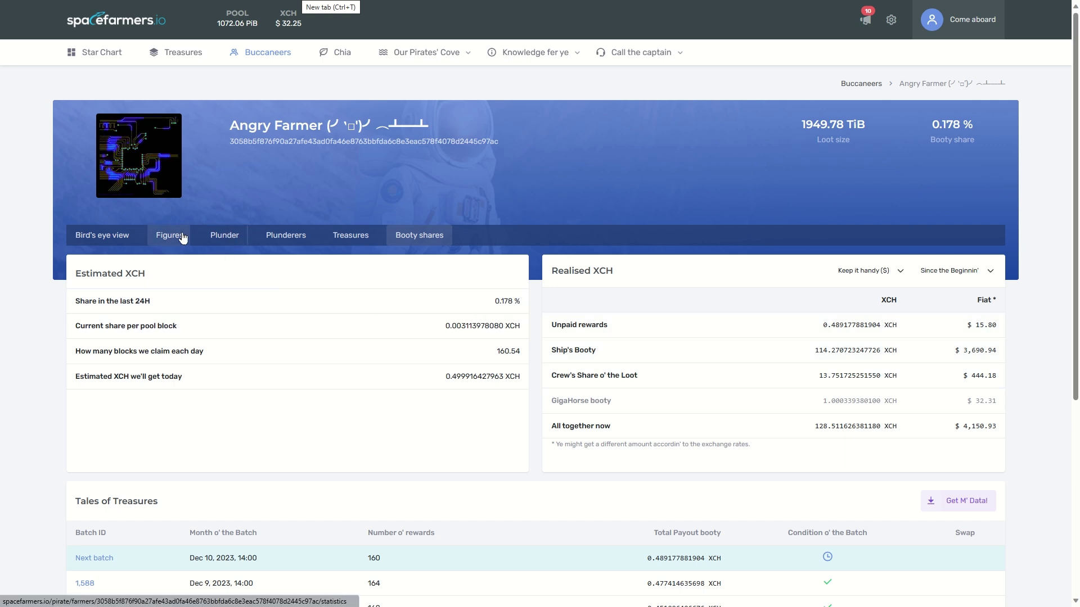
Check the farmer's Bird's eye view and latest plunder entries, and reopen Booty shares to examine the estimated and realised XCH.
left_click(106, 236)
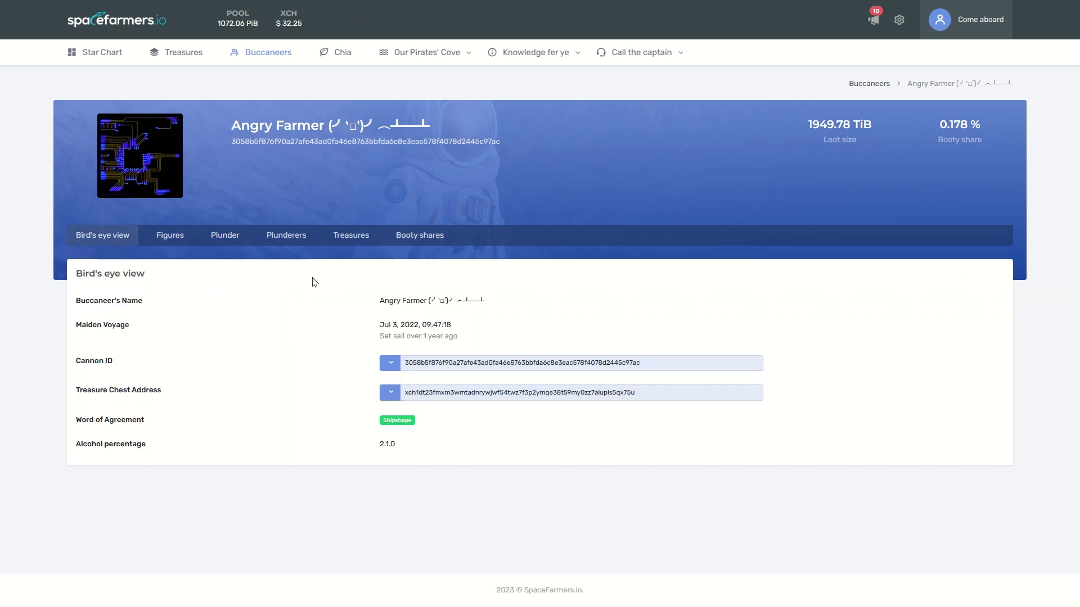
left_click(222, 239)
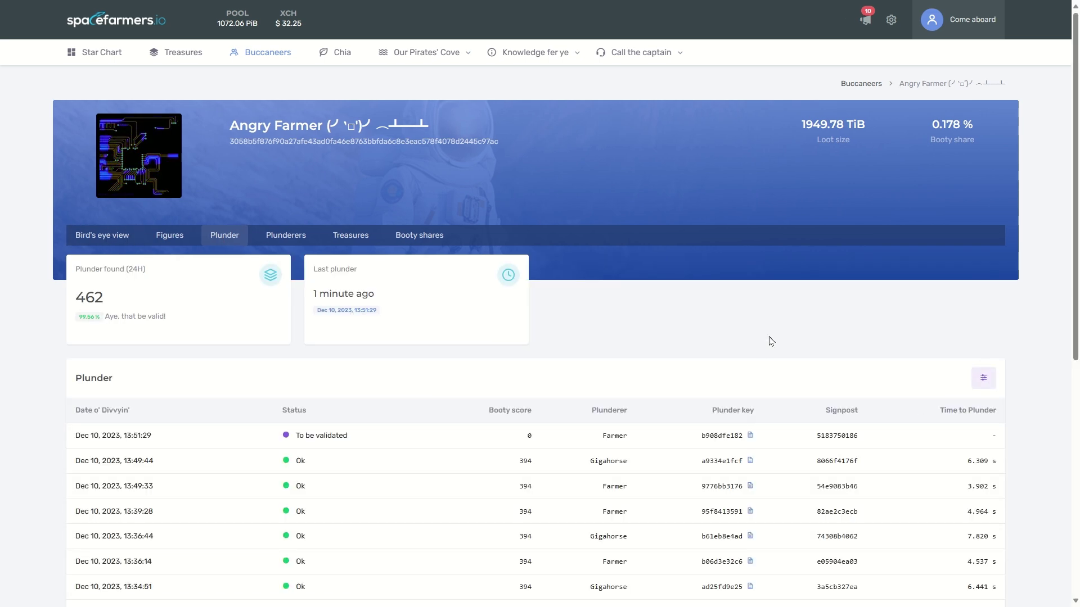
left_click(418, 236)
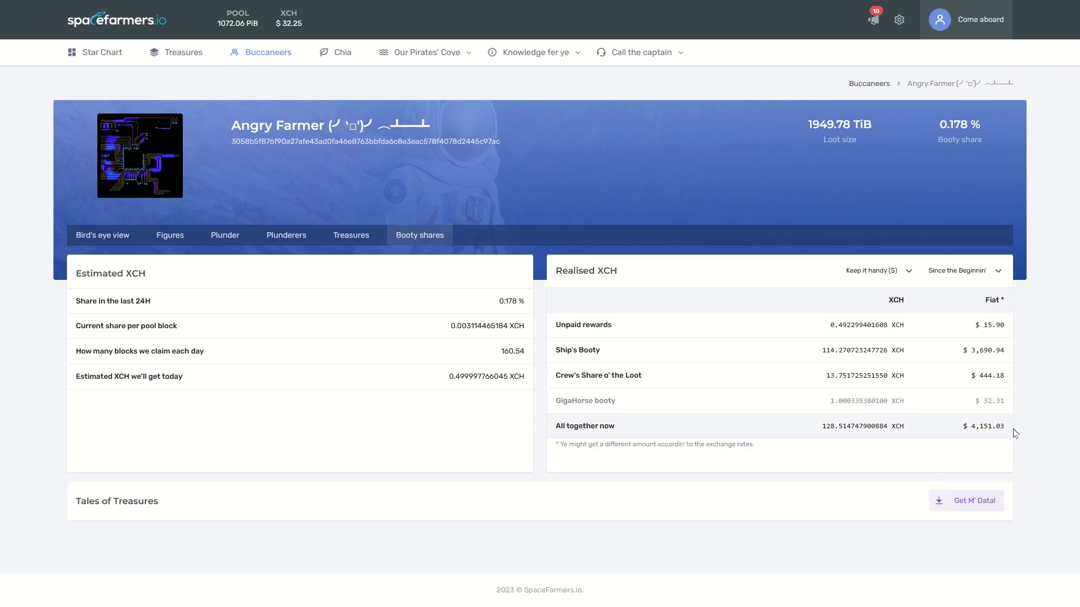